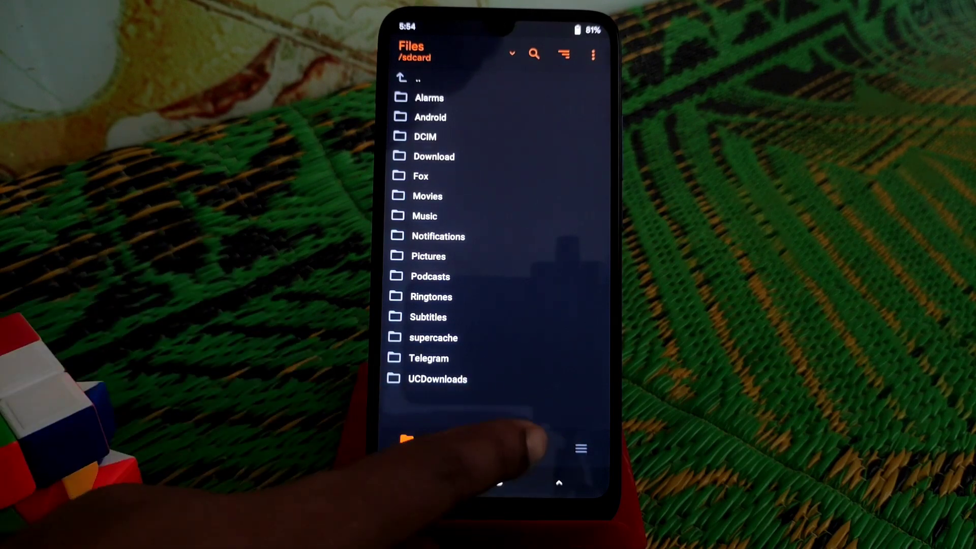
Wipe Dalvik/ART Cache, Data, Cache, System and Vendor, then return to the partition list.
left_click(523, 447)
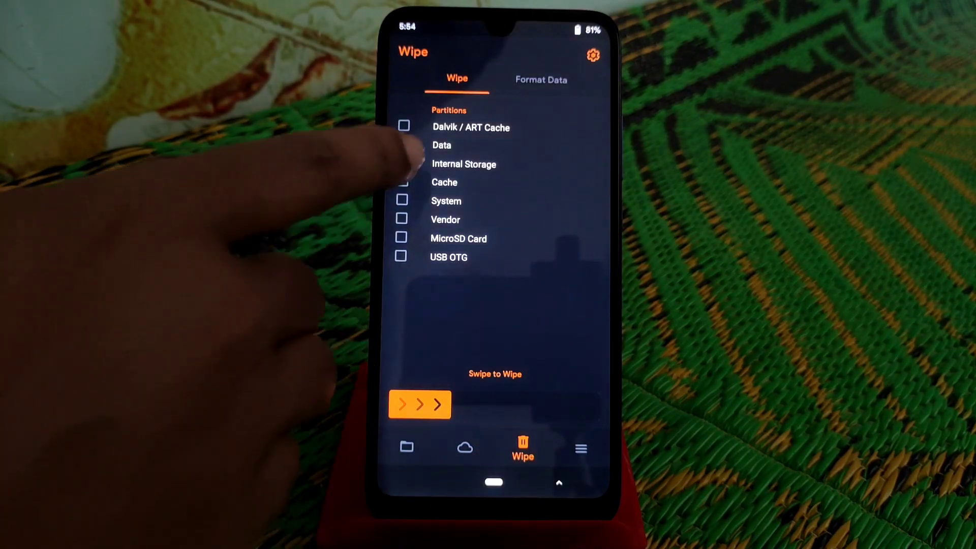
left_click(404, 126)
left_click(403, 144)
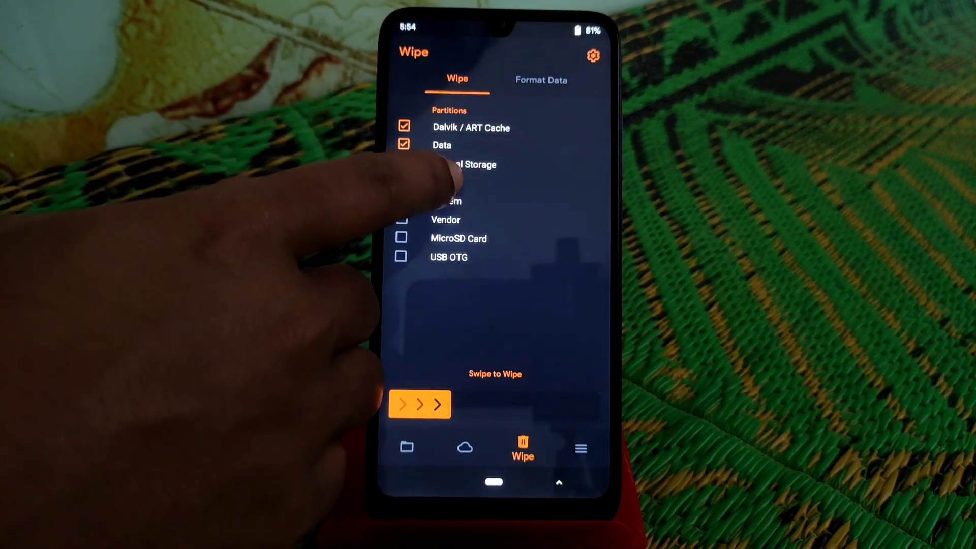
left_click(402, 181)
left_click(401, 200)
left_click(402, 218)
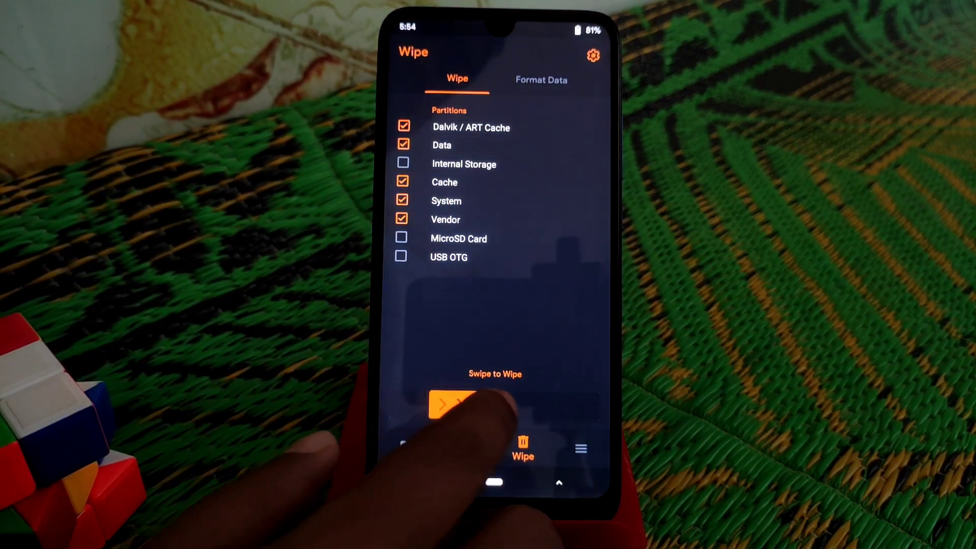
left_click_drag(419, 400, 594, 400)
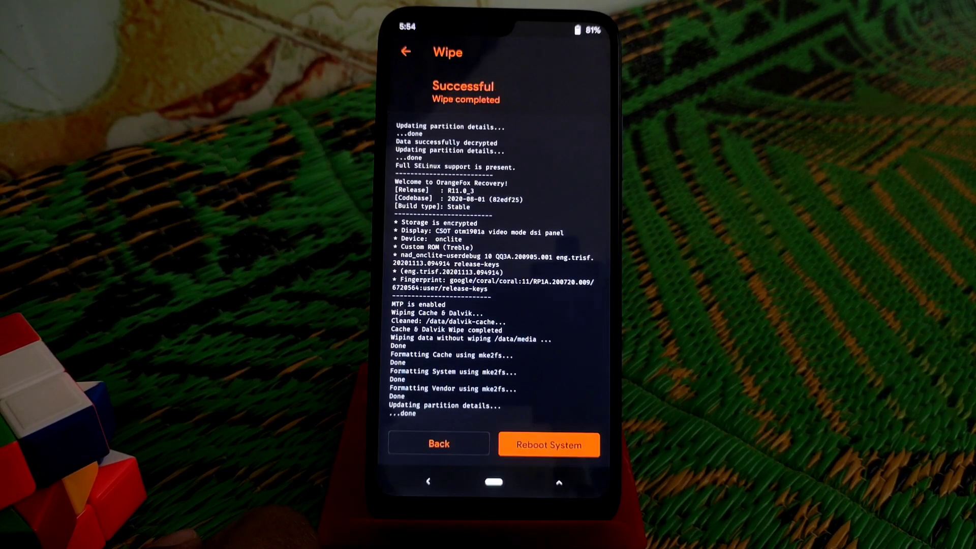
left_click(480, 480)
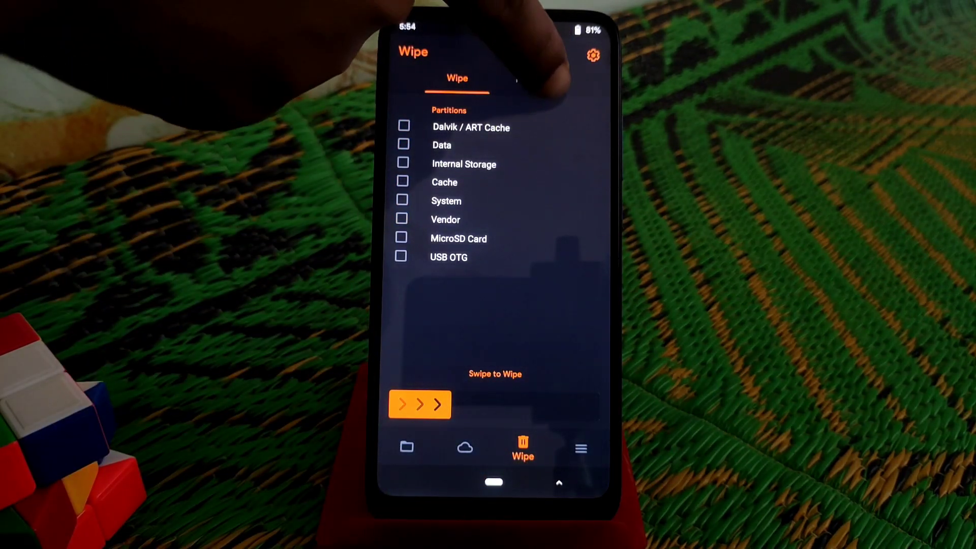
Format the data partition by confirming with 'yes', then dismiss the results log.
left_click(542, 80)
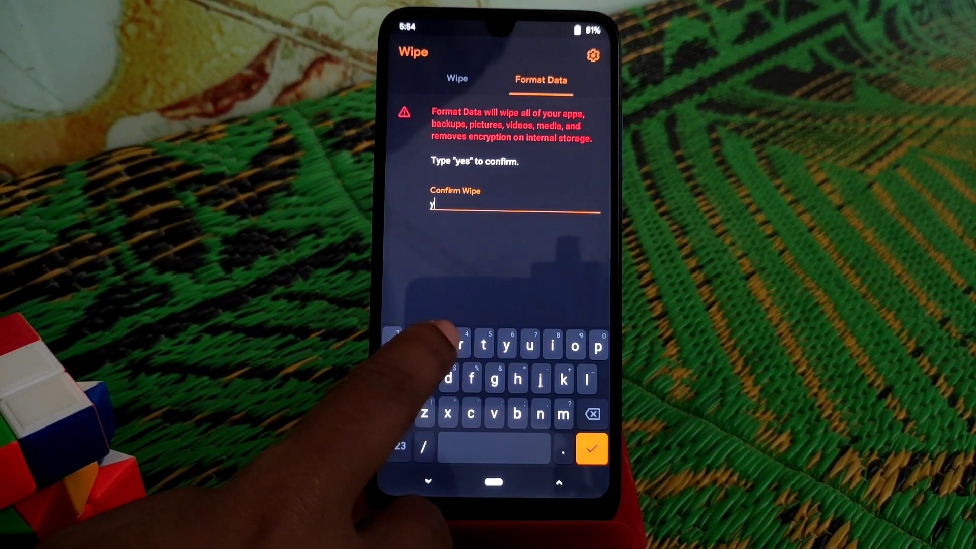
type("ye")
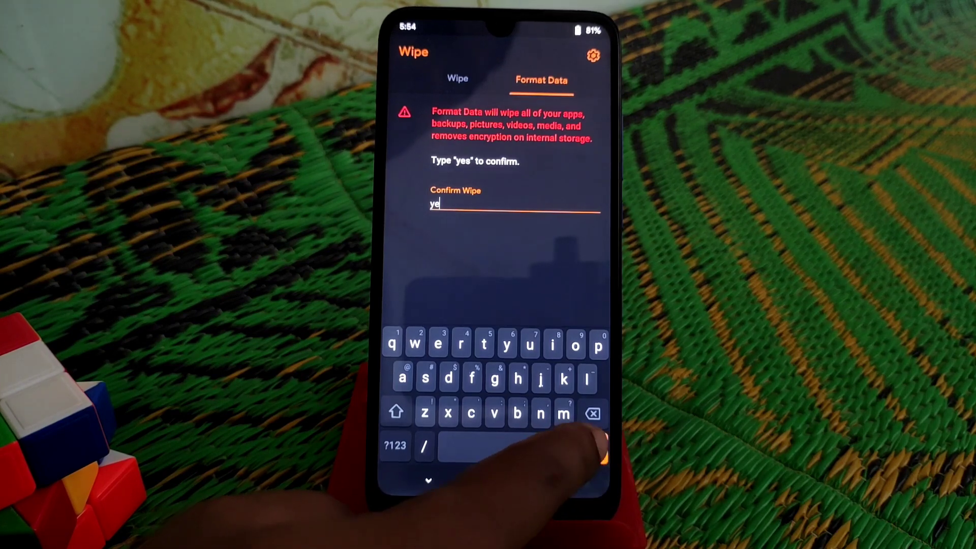
left_click(393, 446)
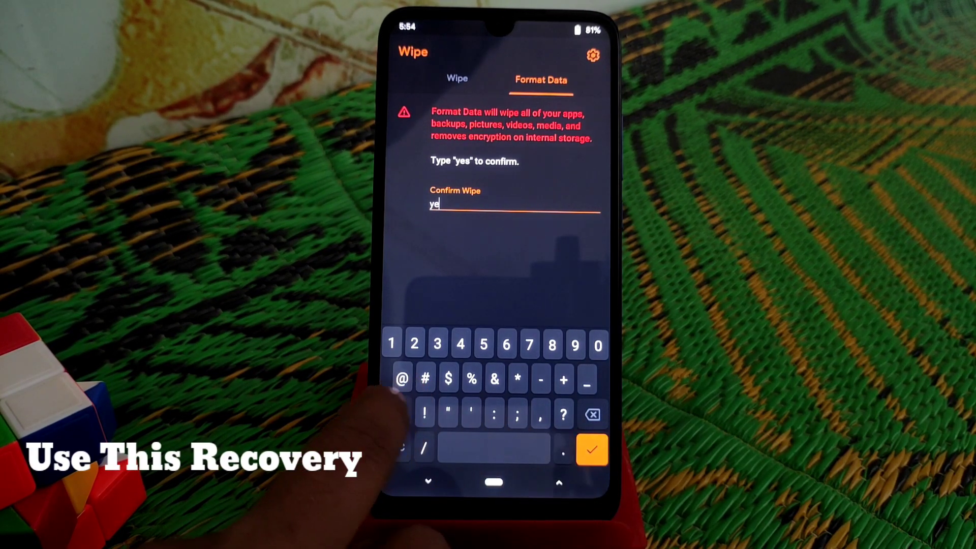
left_click(395, 447)
type("s")
left_click(599, 453)
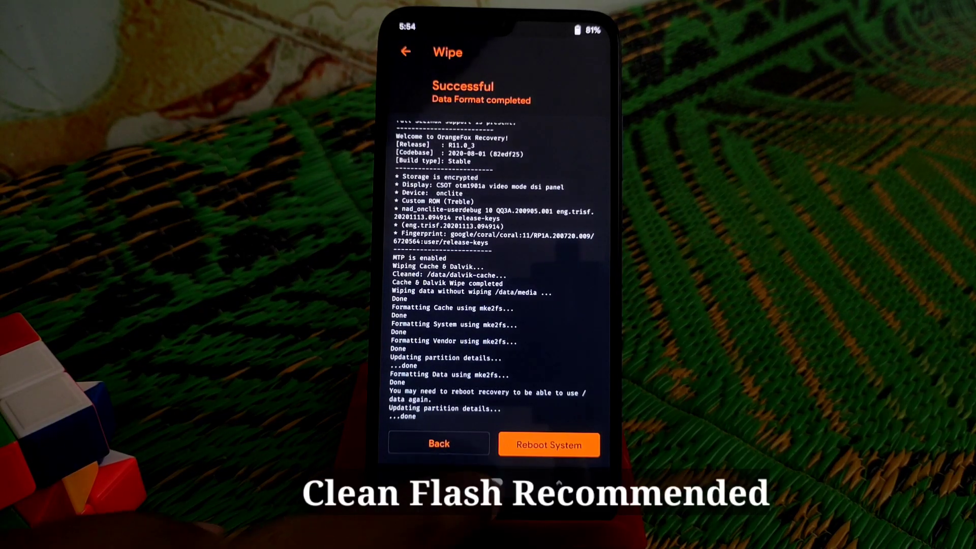
left_click(439, 443)
Reboot from Menu > Reboot > Recovery back into OrangeFox.
left_click(581, 446)
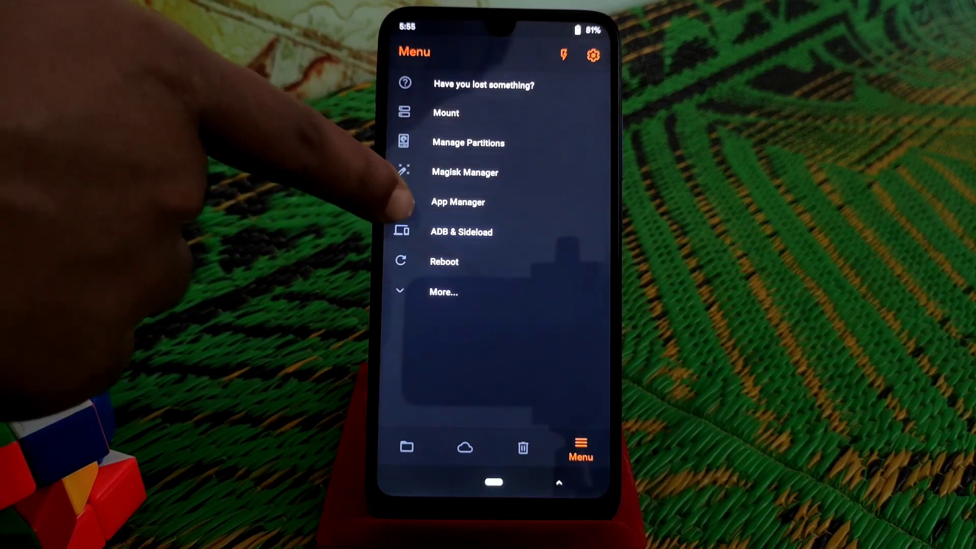
left_click(438, 262)
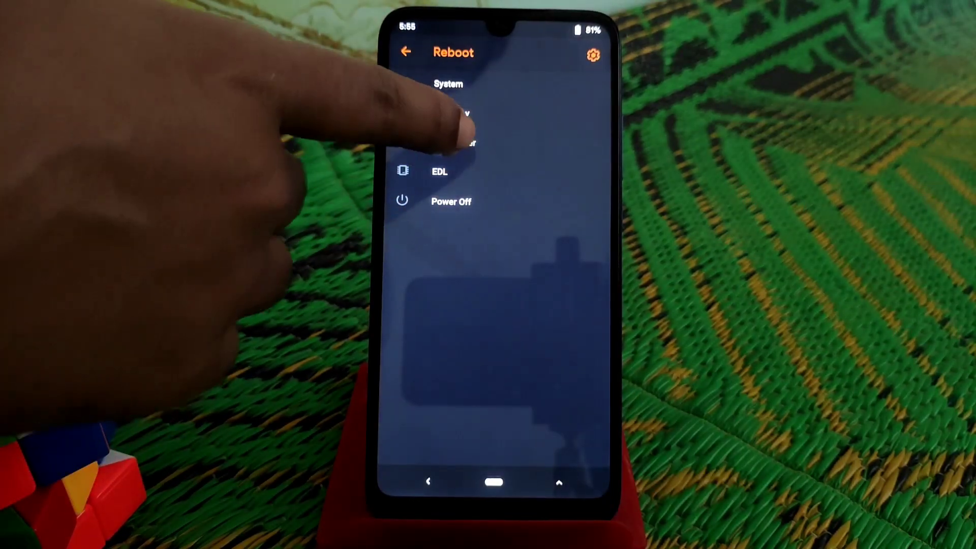
left_click(458, 113)
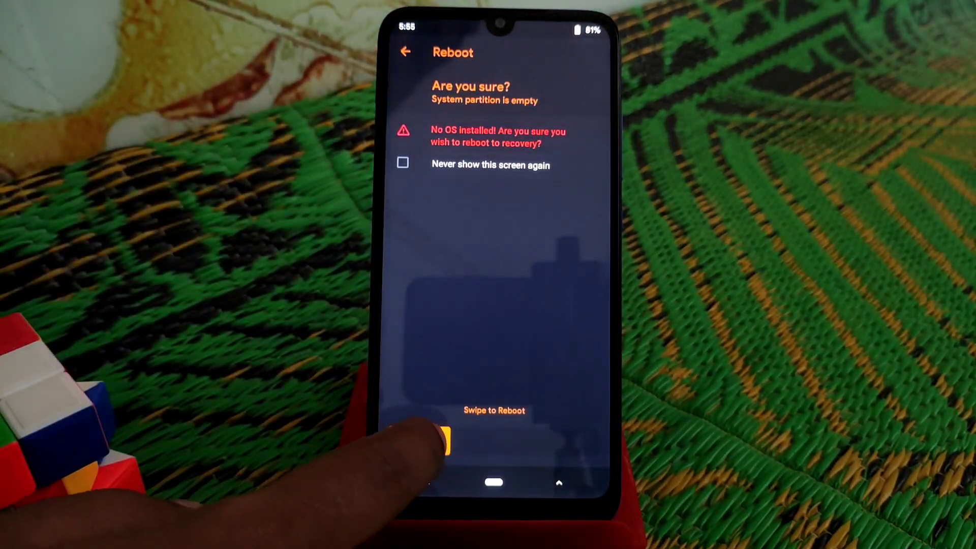
left_click_drag(431, 440, 557, 441)
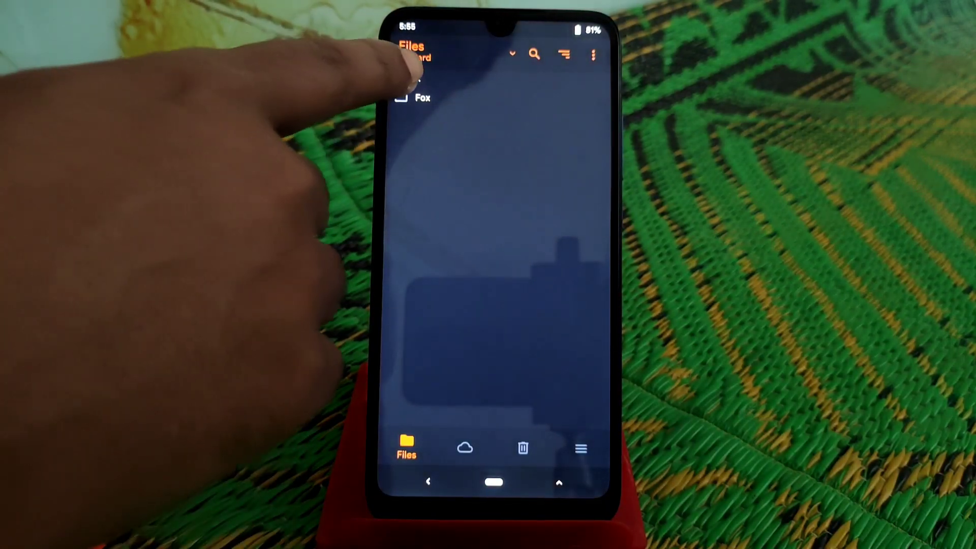
Browse from root to sdcard1 > AndroidAssistant_appbackup. Zip > Custom Rom > Miui 12.
left_click(411, 78)
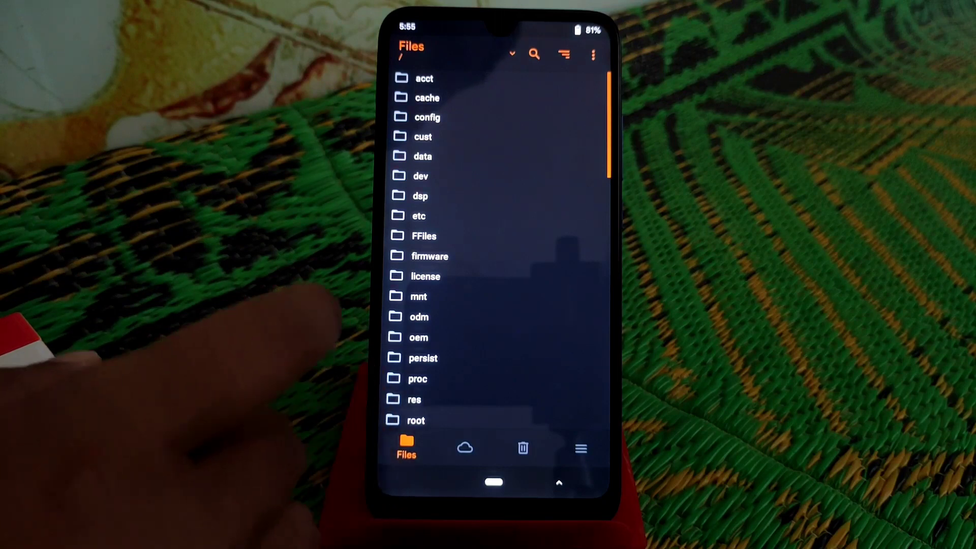
scroll(427, 298, "down", 1)
scroll(431, 298, "down", 3)
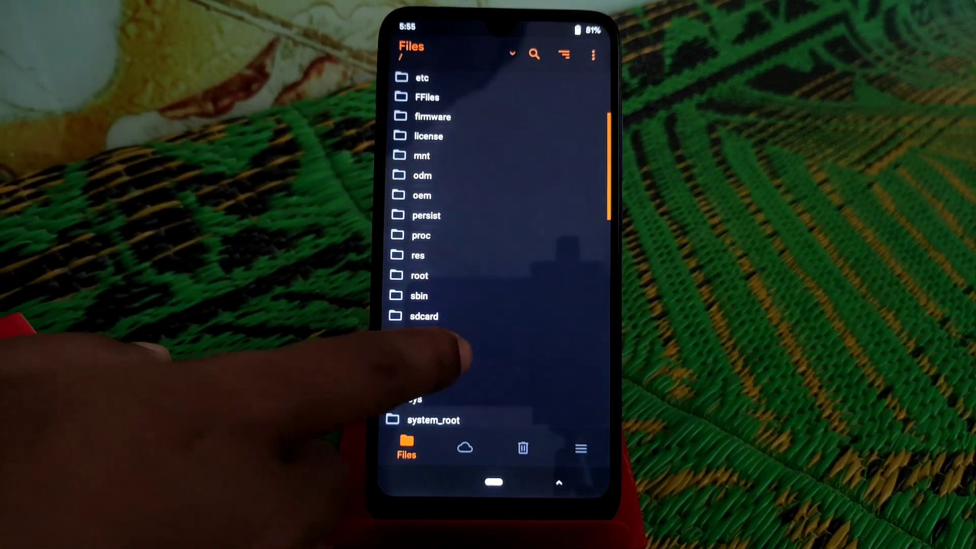
left_click(434, 328)
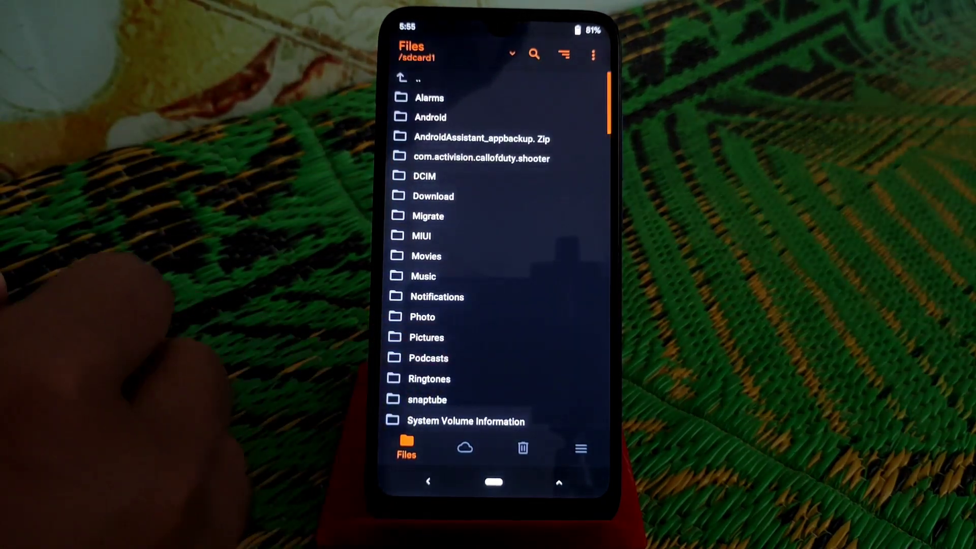
left_click(480, 139)
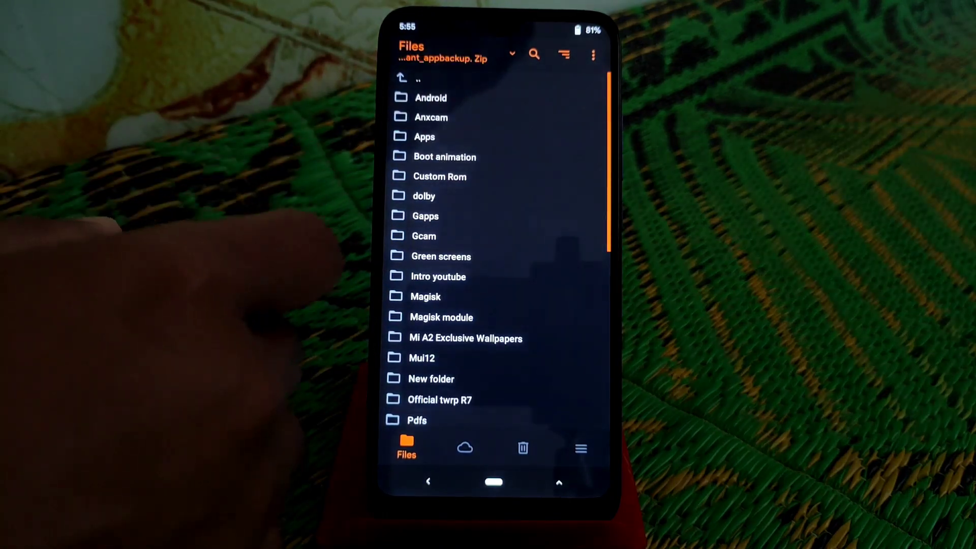
scroll(427, 305, "down", 2)
scroll(427, 298, "up", 3)
left_click(457, 174)
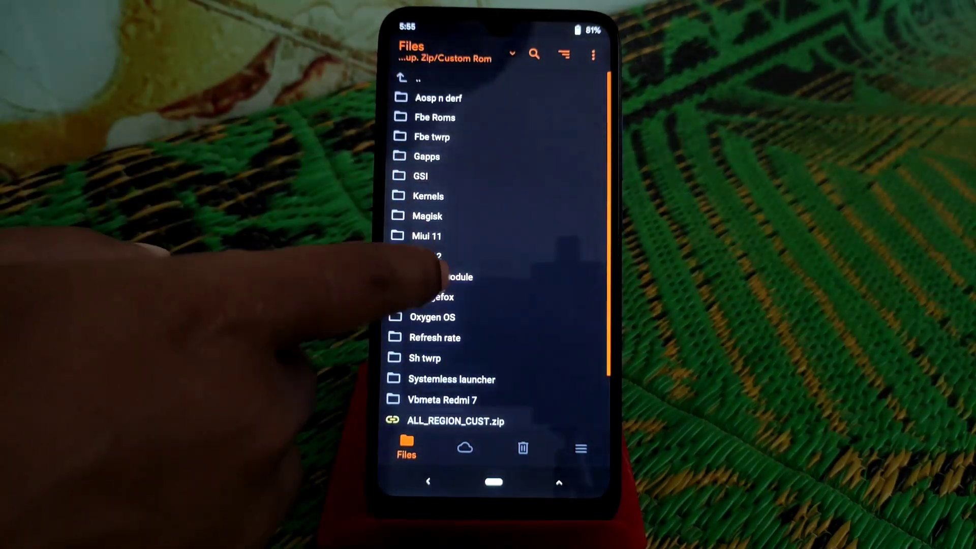
left_click(428, 235)
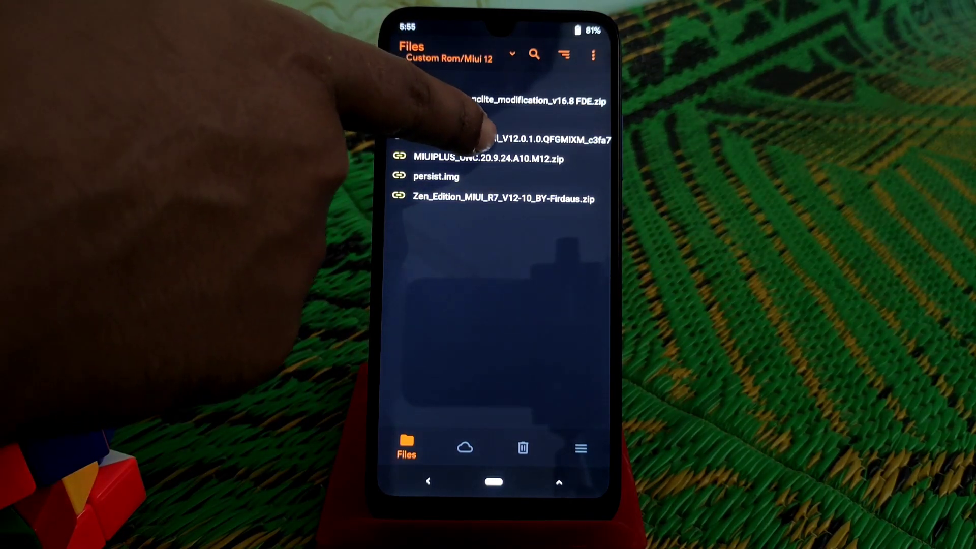
Install the miui_ONCLITEGlobal_V12.0.1.0 zip with Swipe to Install.
left_click(458, 139)
left_click_drag(420, 439, 583, 440)
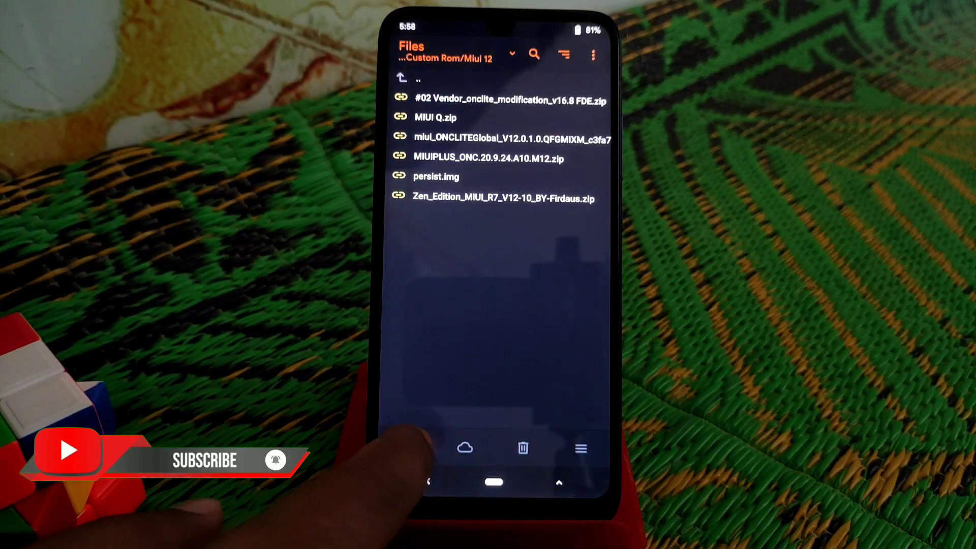
Flash Magisk-v20.3.zip from the Custom Rom > Magisk folder.
left_click(408, 77)
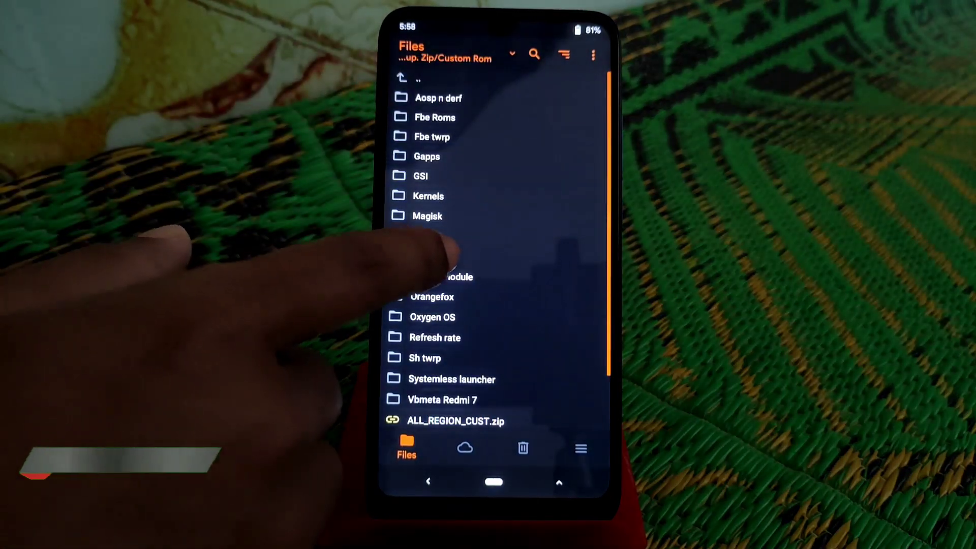
left_click(416, 215)
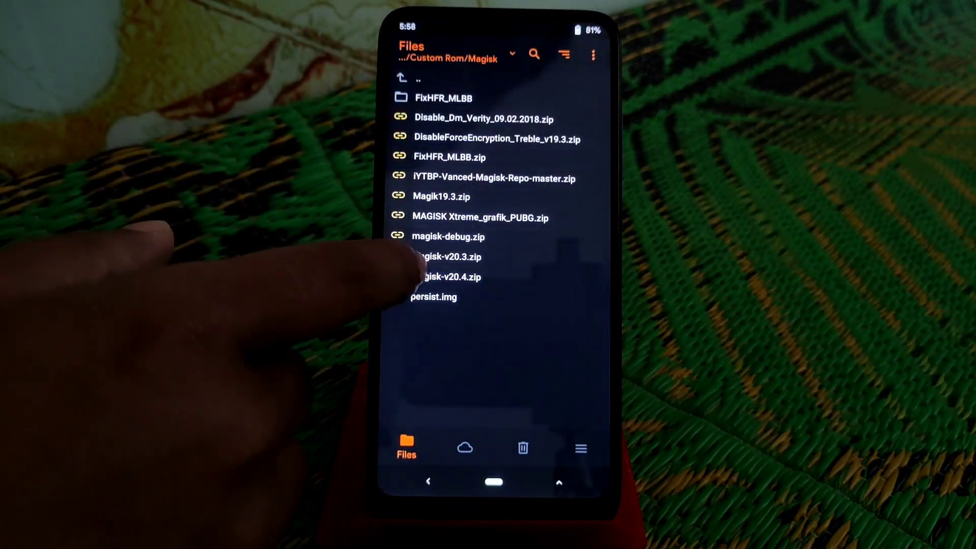
left_click(419, 254)
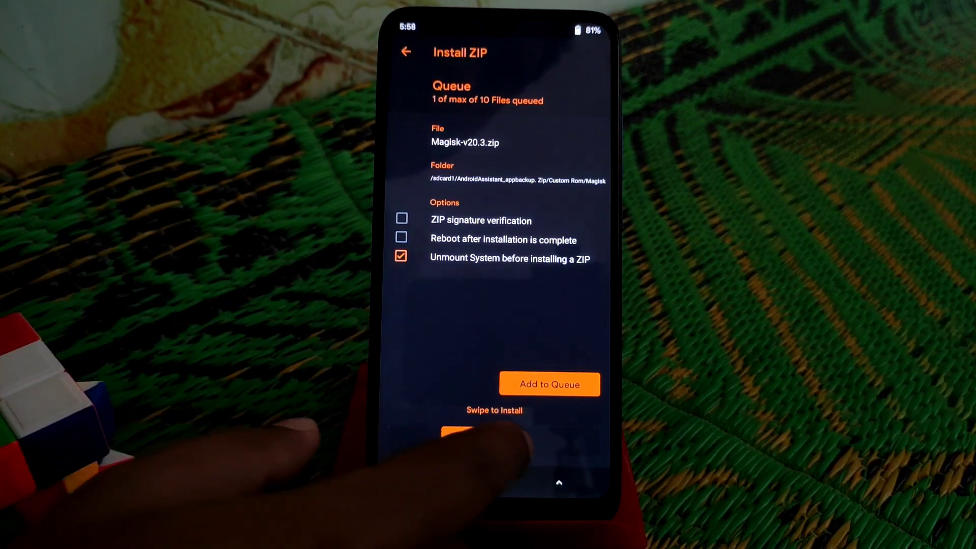
left_click_drag(418, 440, 587, 440)
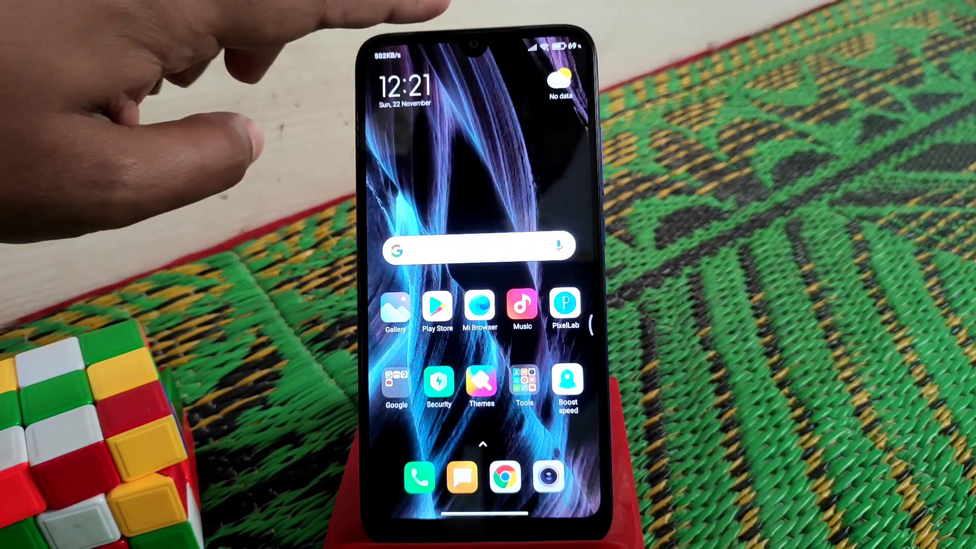
Reach Settings through the Control centre gear and open About phone.
left_click_drag(549, 46, 503, 221)
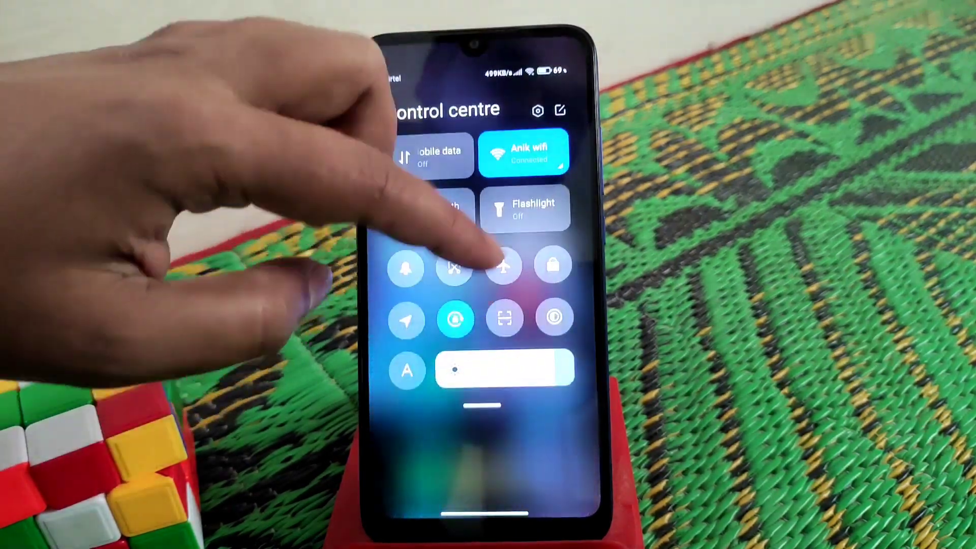
left_click_drag(481, 428, 480, 190)
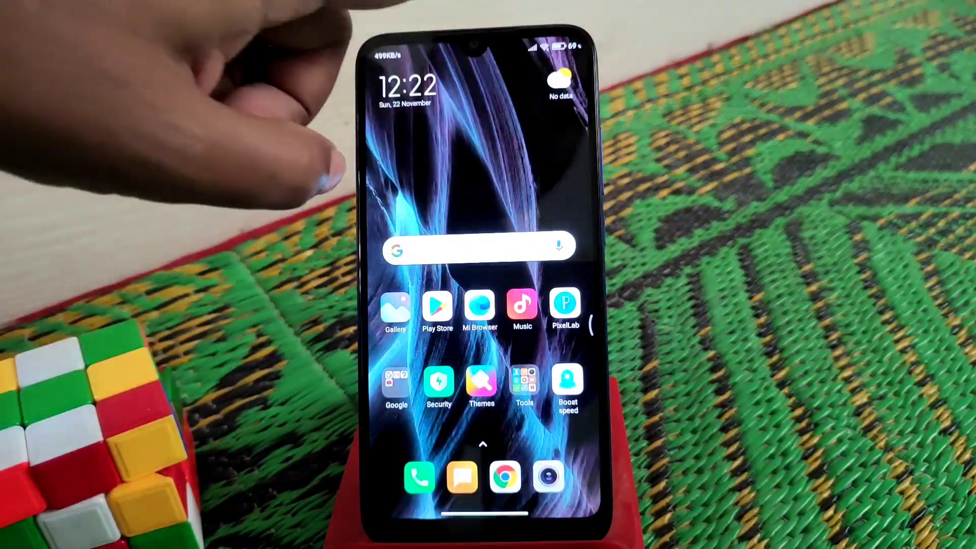
left_click_drag(549, 46, 523, 294)
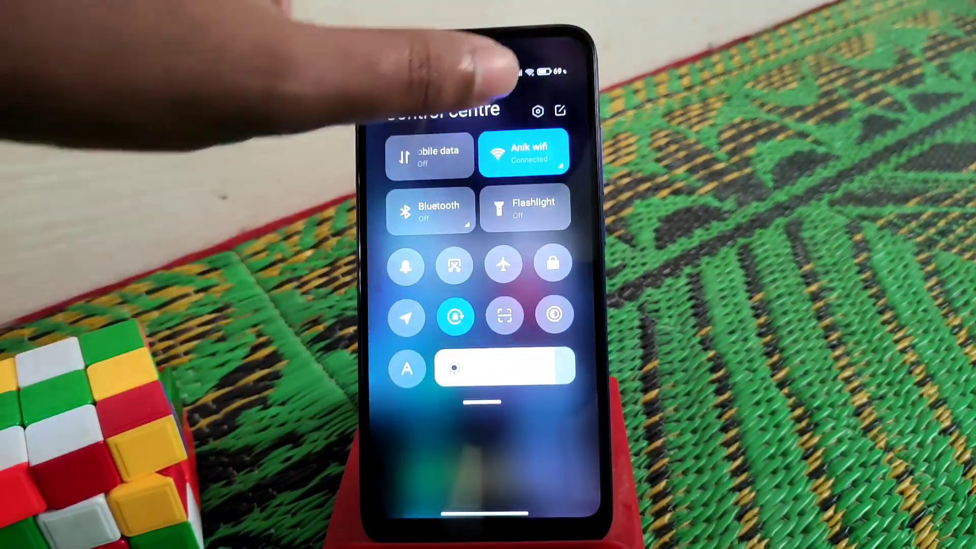
left_click(553, 108)
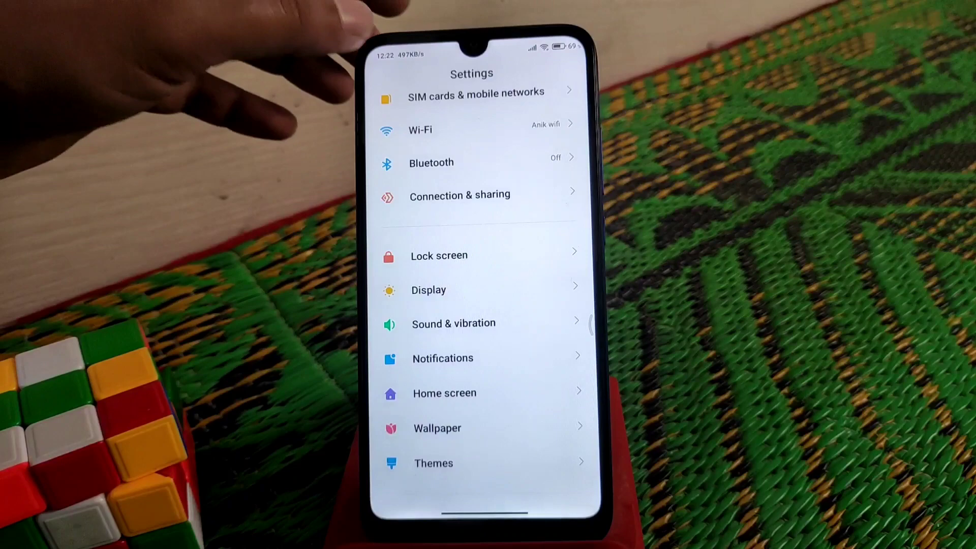
left_click_drag(428, 214, 427, 328)
left_click(415, 171)
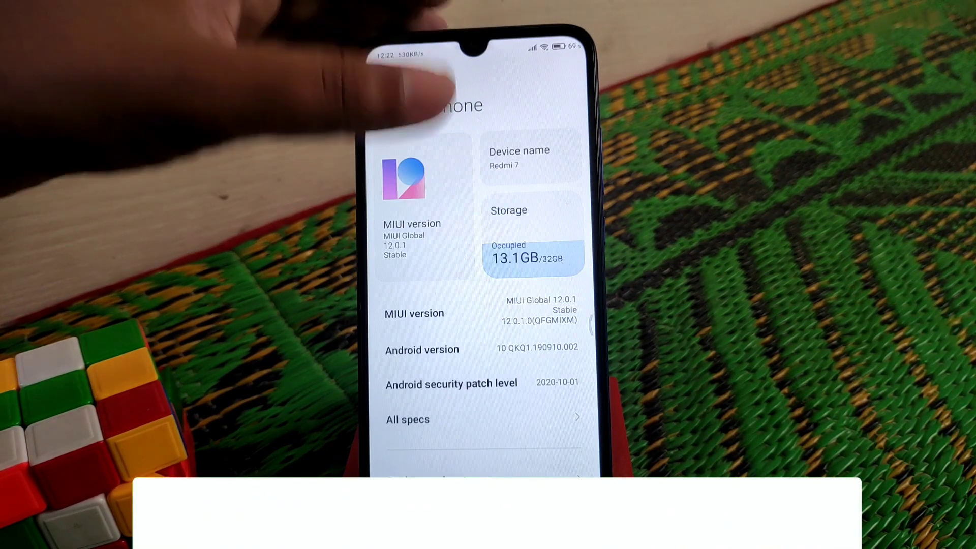
scroll(481, 305, "down", 3)
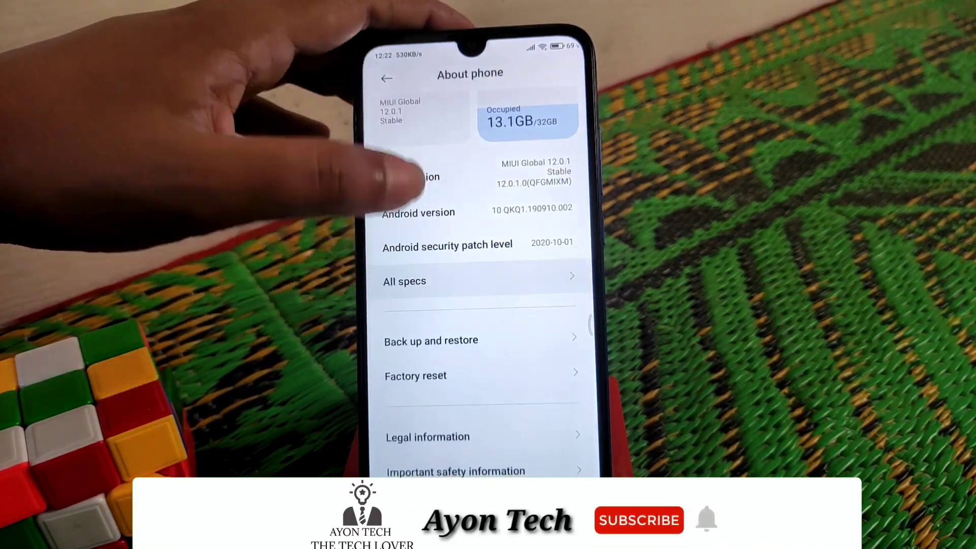
View All specs in About phone, then swipe home to the app drawer.
left_click(458, 279)
scroll(480, 305, "down", 4)
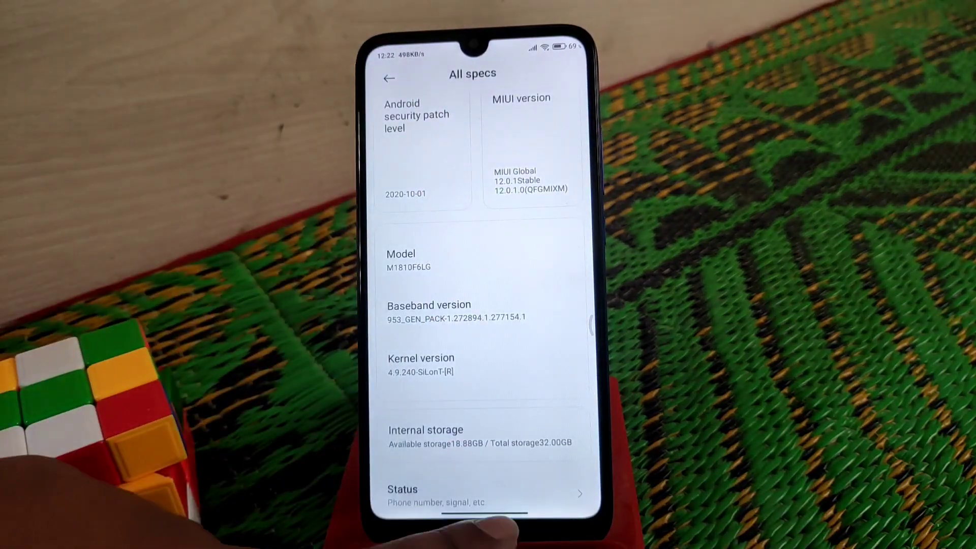
left_click_drag(488, 512, 416, 411)
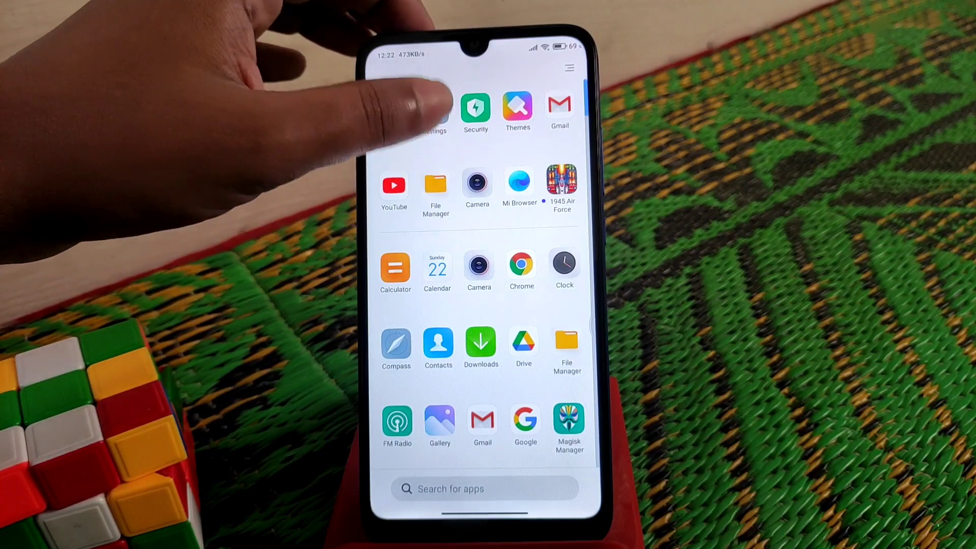
View the first graph period in Battery & performance > Battery usage stats, then back out.
left_click(436, 110)
scroll(427, 229, "down", 5)
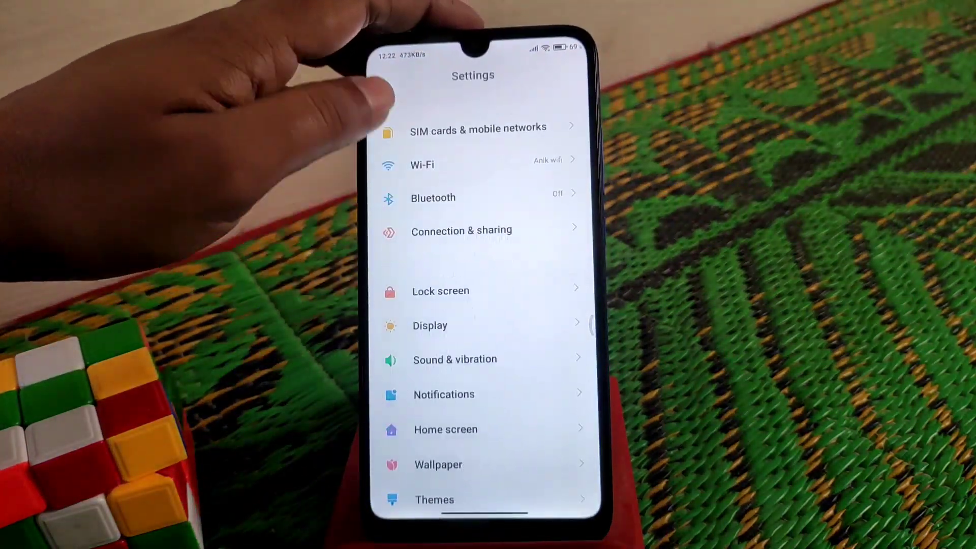
scroll(427, 228, "down", 5)
scroll(427, 229, "down", 3)
scroll(480, 290, "down", 2)
scroll(481, 290, "down", 1)
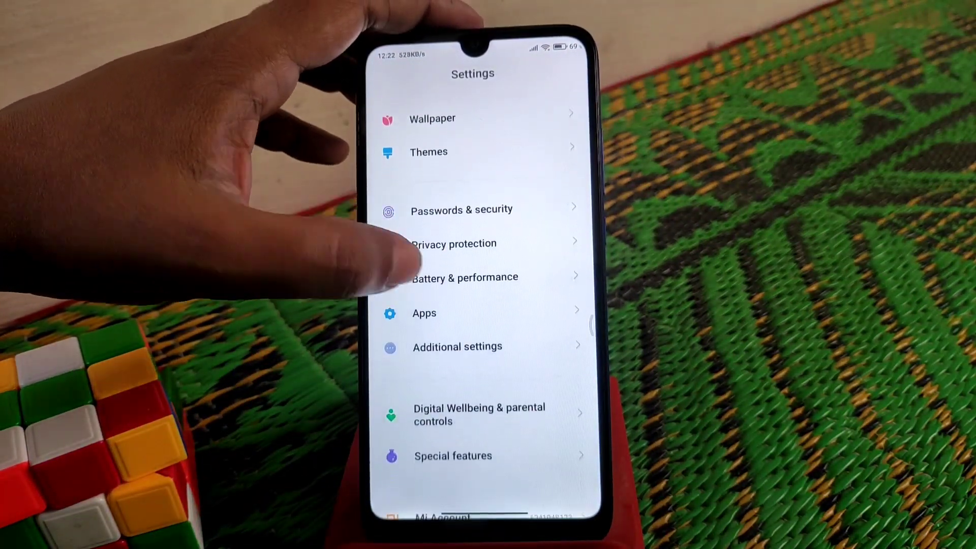
left_click(465, 273)
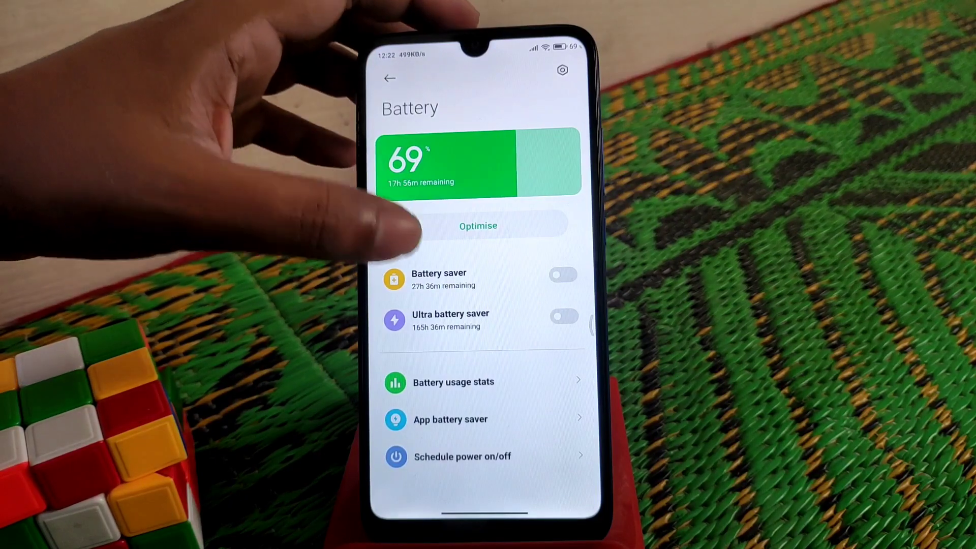
scroll(480, 304, "down", 1)
left_click(453, 347)
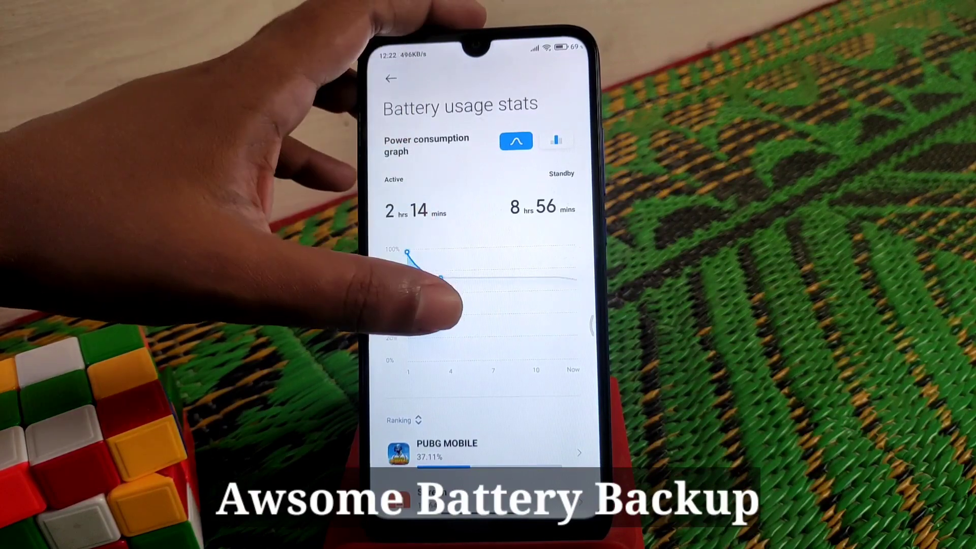
left_click(427, 290)
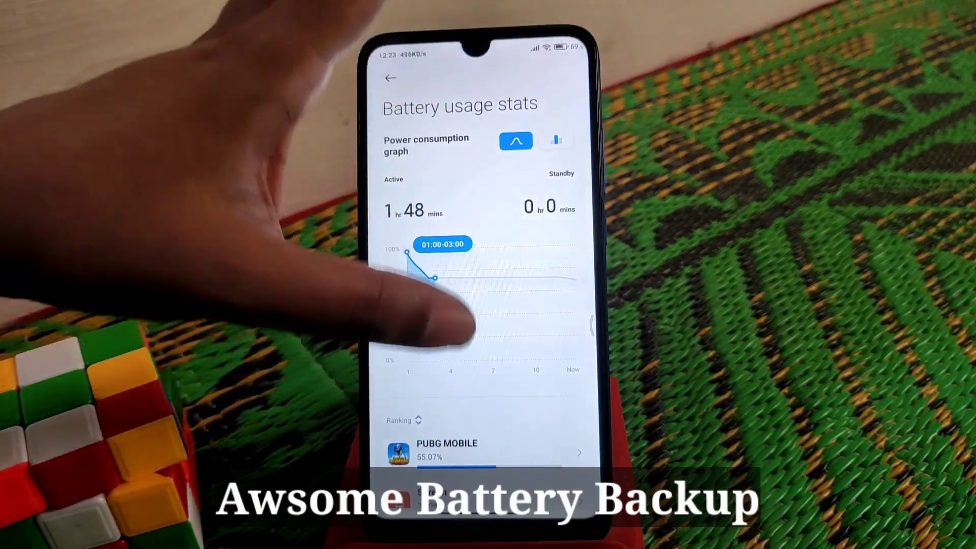
left_click(382, 76)
left_click(444, 347)
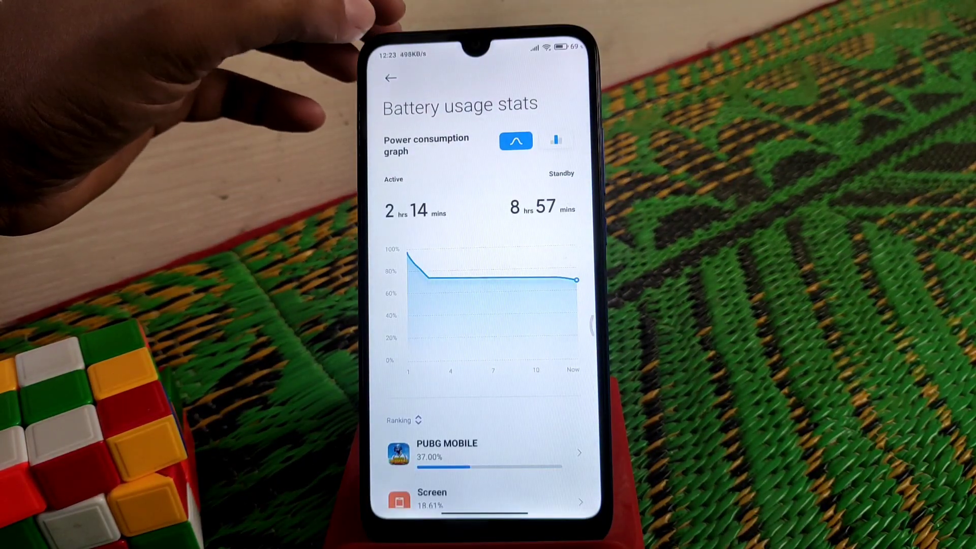
left_click(391, 78)
View Additional settings and return to the main Settings list.
left_click(389, 73)
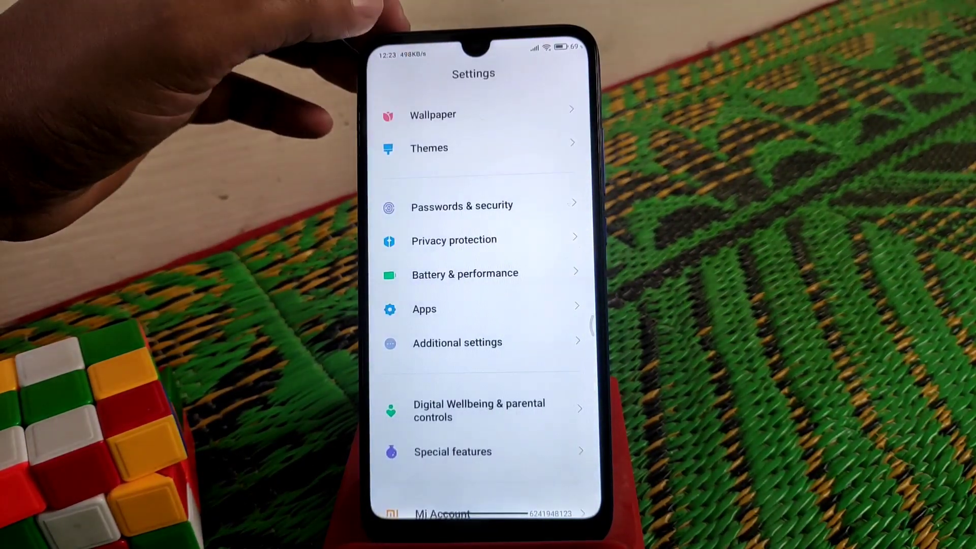
scroll(480, 305, "up", 10)
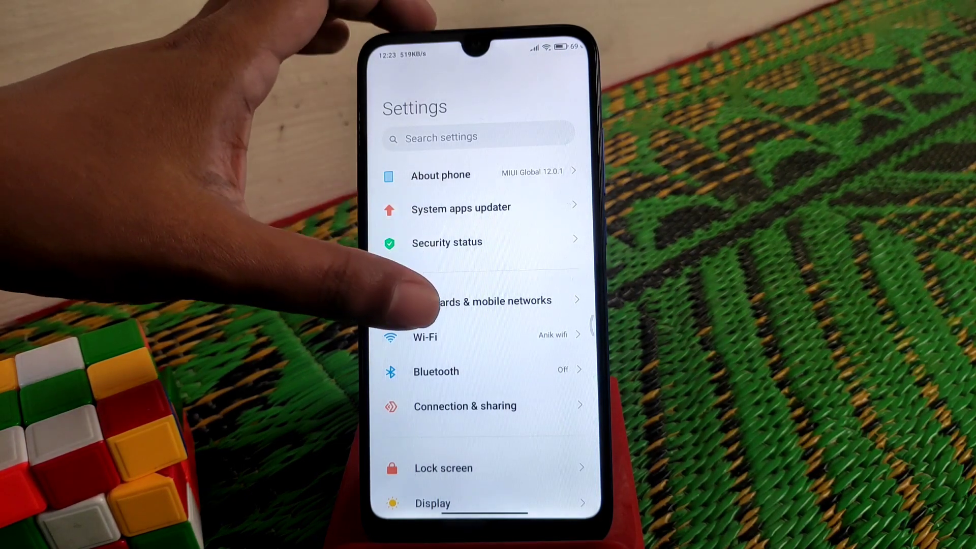
scroll(481, 306, "down", 10)
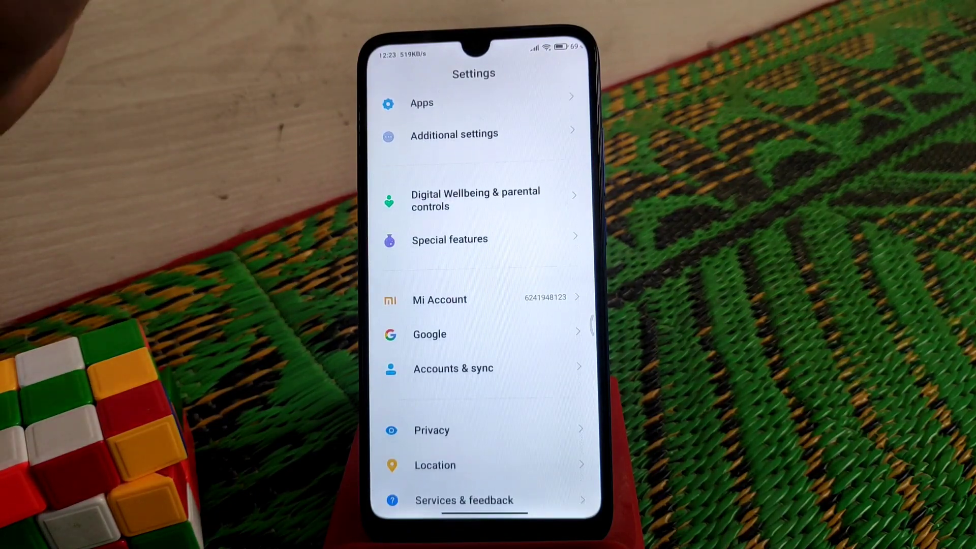
left_click(427, 134)
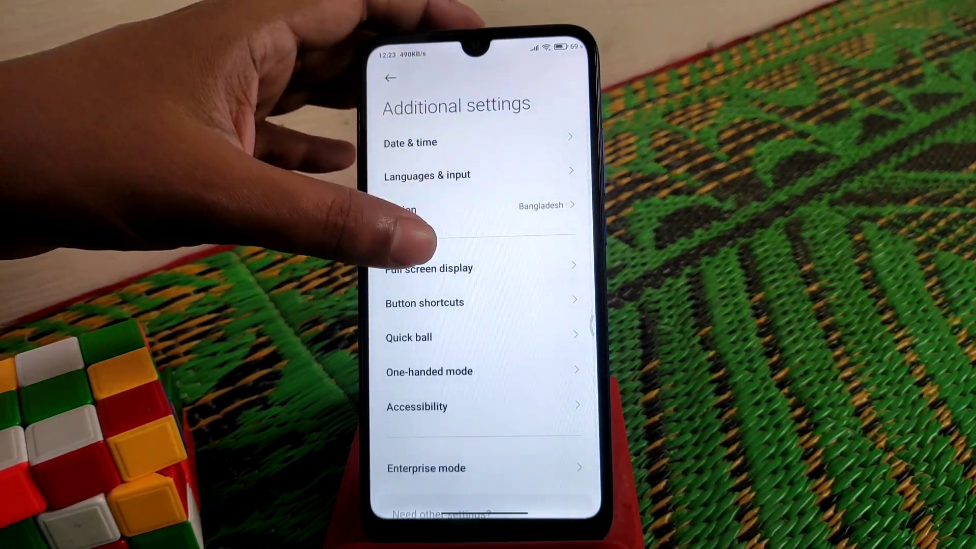
scroll(480, 305, "down", 2)
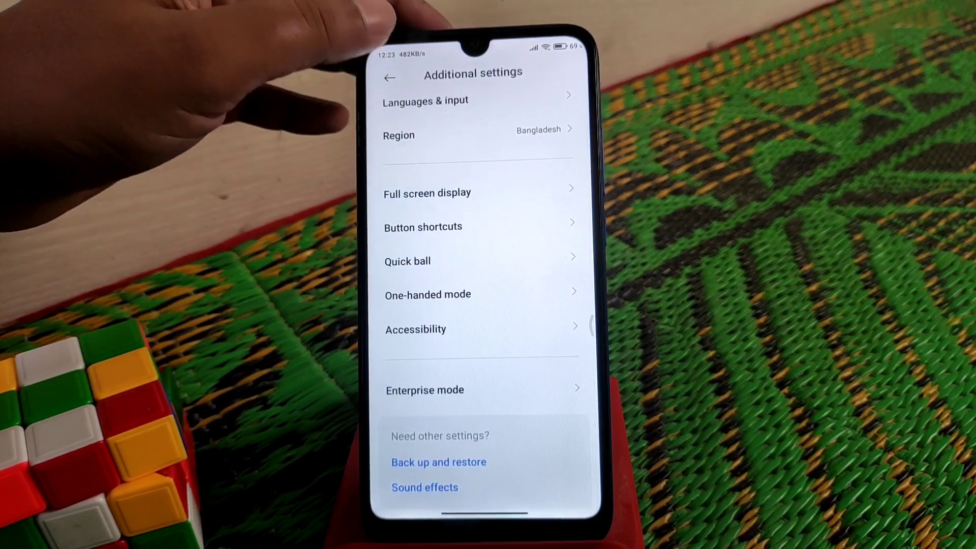
key("Escape")
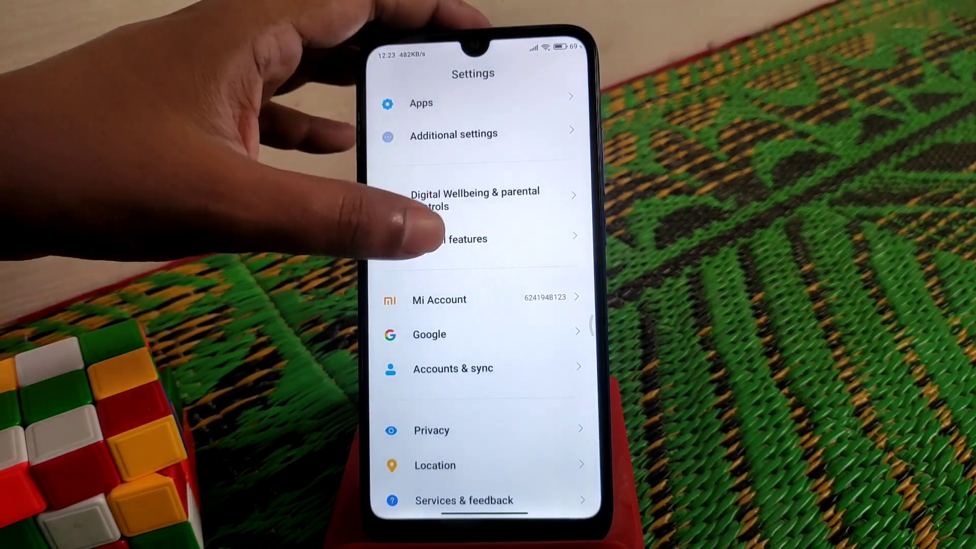
Check Game Turbo under Special features, then launch 1945 Air Force from the app drawer.
left_click(449, 238)
left_click(411, 142)
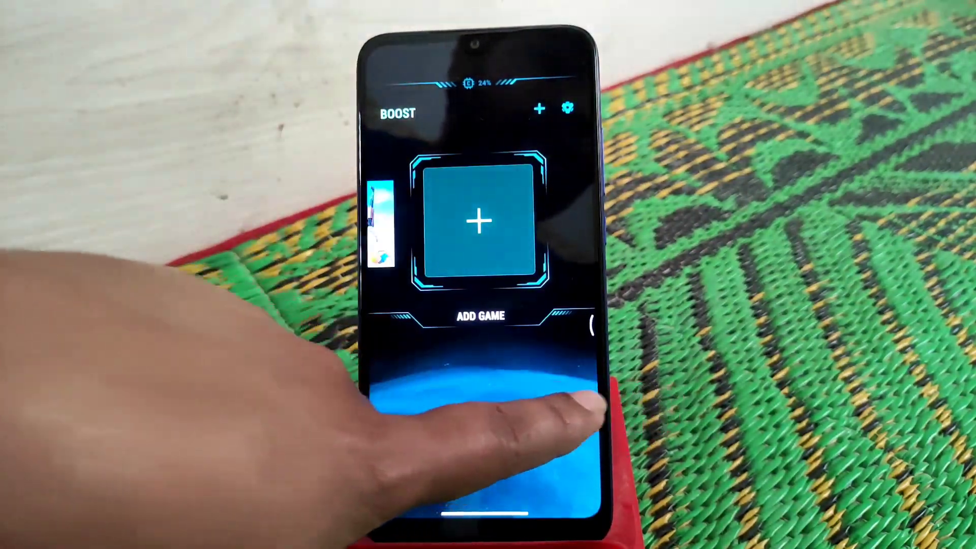
left_click_drag(591, 404, 526, 404)
left_click_drag(589, 412, 526, 412)
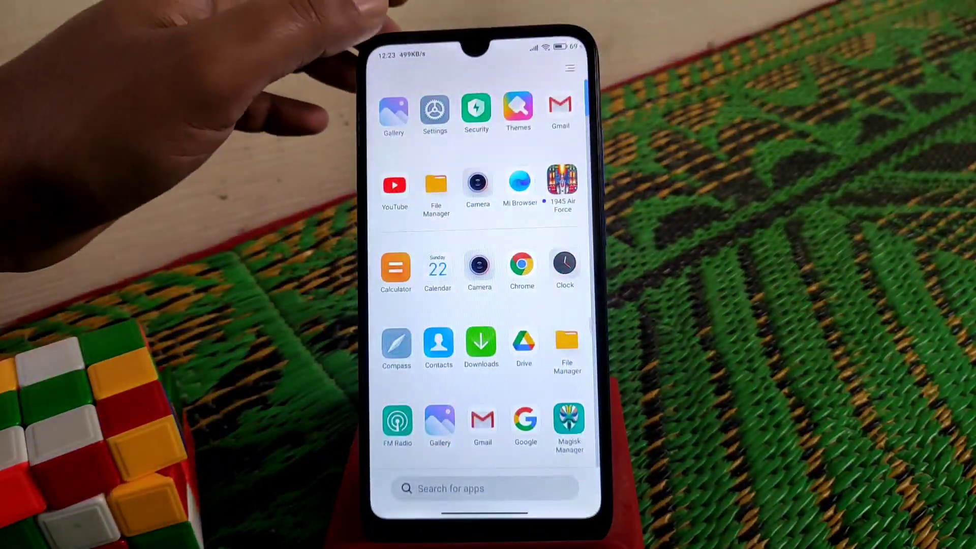
left_click_drag(427, 237, 427, 100)
left_click_drag(436, 228, 435, 91)
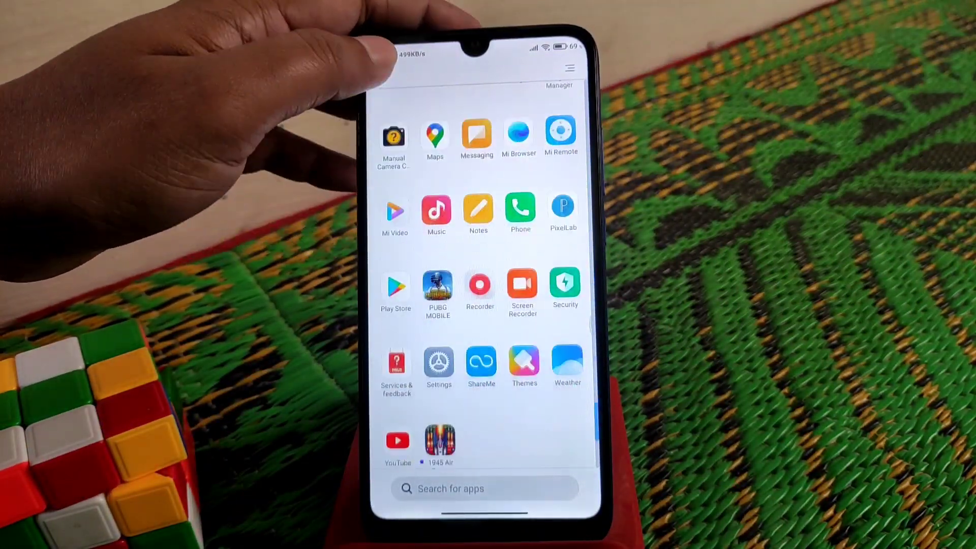
left_click_drag(435, 198, 435, 115)
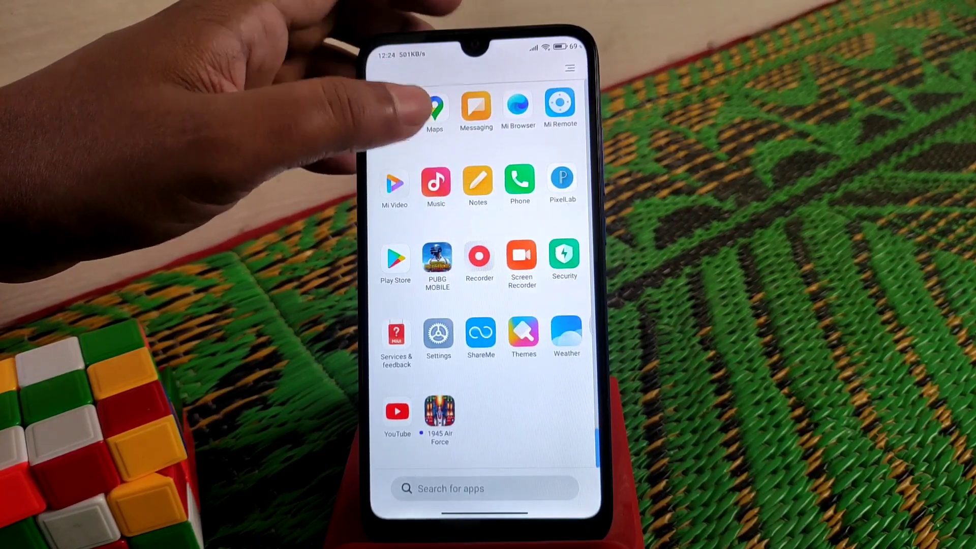
left_click(439, 411)
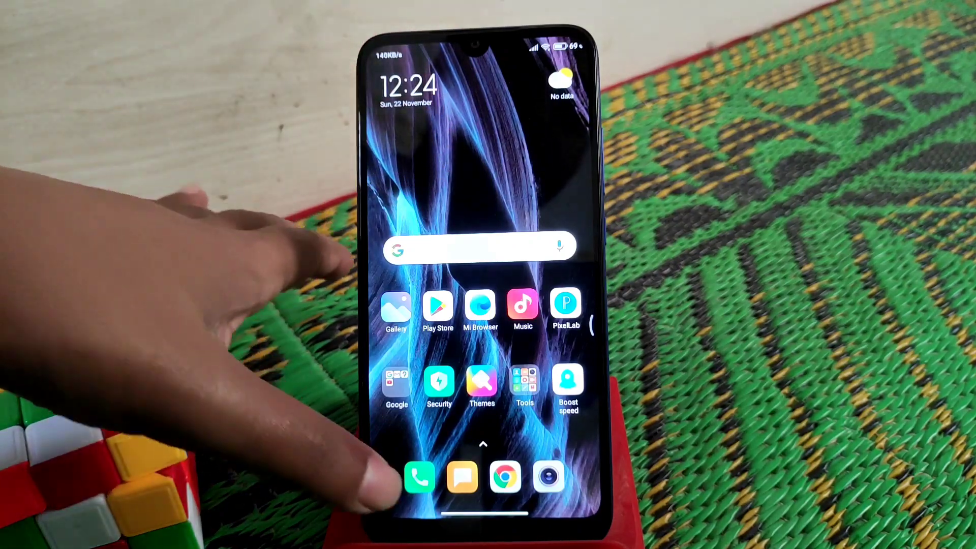
left_click(422, 476)
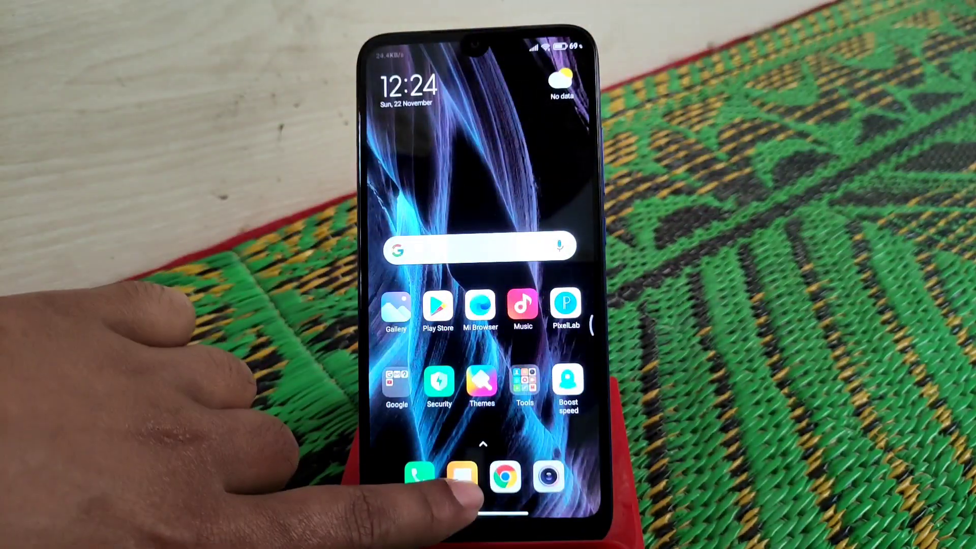
left_click(462, 473)
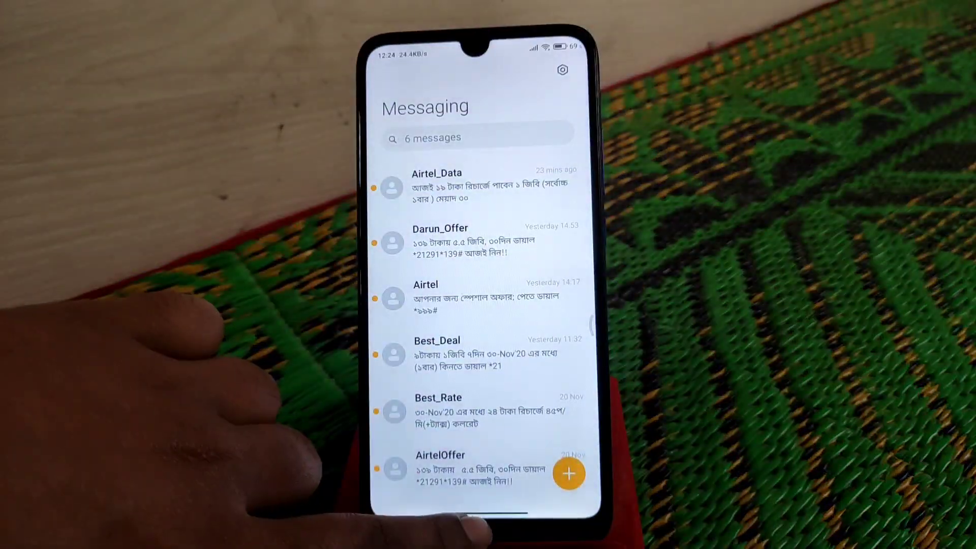
left_click_drag(465, 518, 427, 397)
left_click(501, 470)
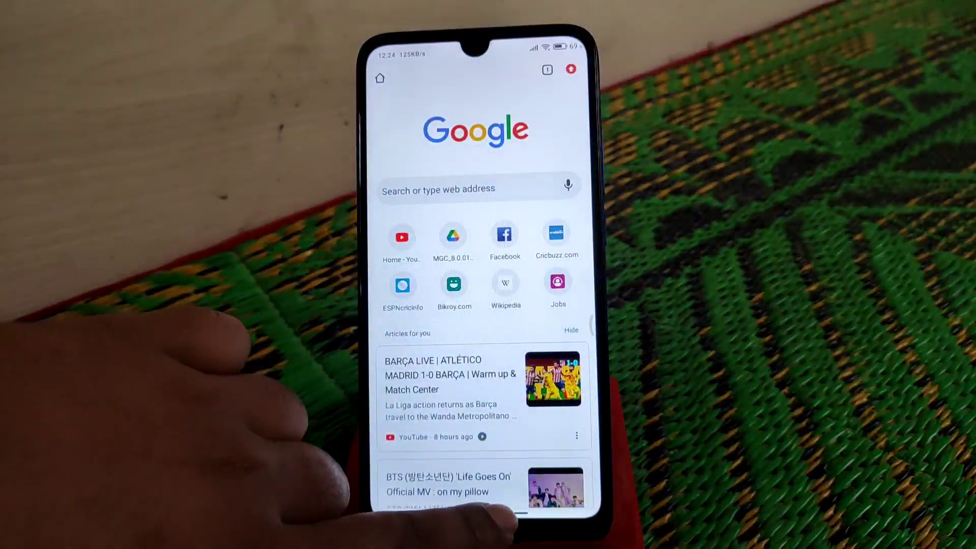
left_click_drag(496, 516, 481, 366)
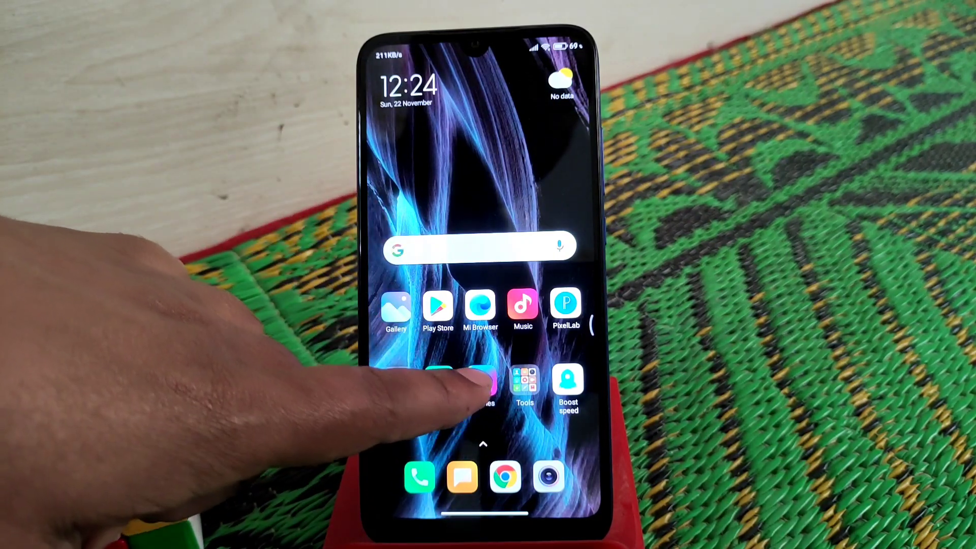
left_click(481, 379)
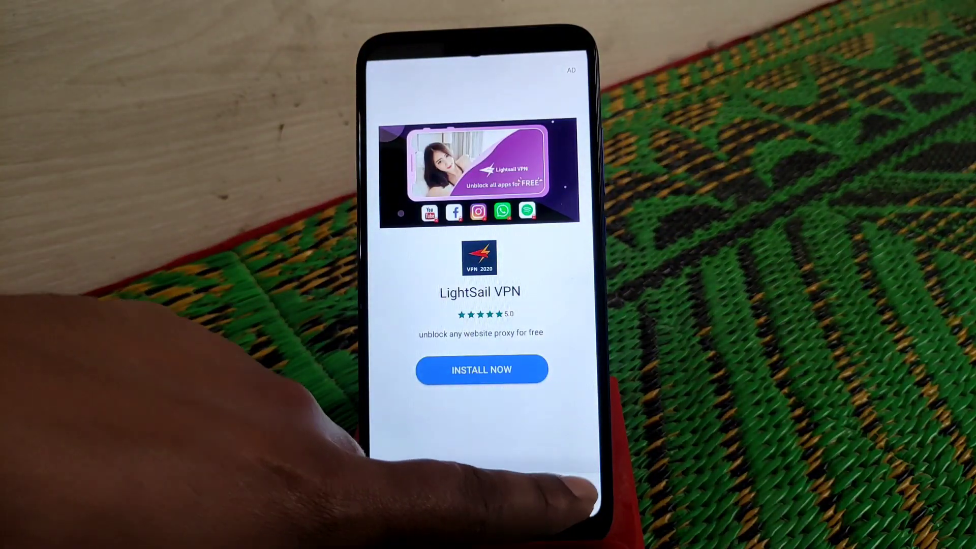
left_click(564, 496)
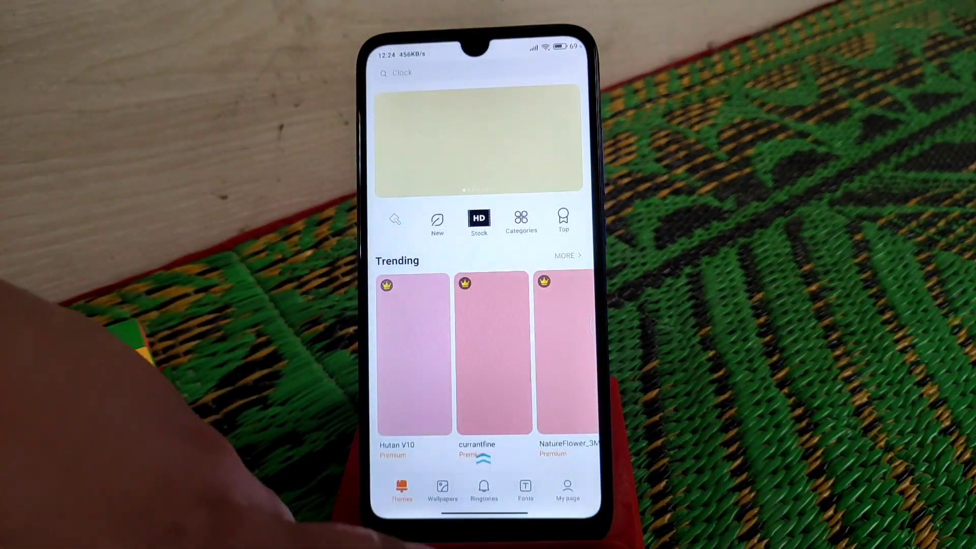
left_click_drag(496, 514, 434, 297)
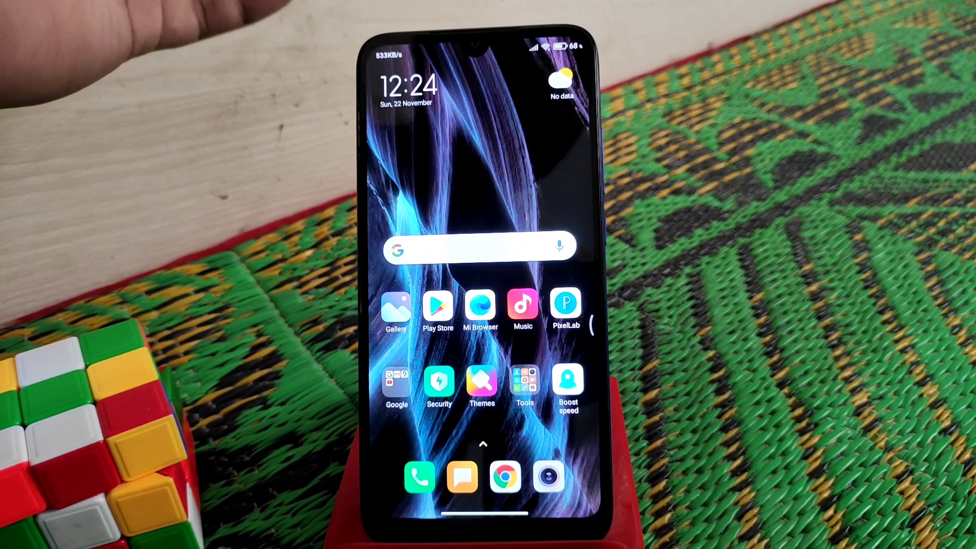
Launch MIUI Camera from the app list and browse Portrait and the More modes.
mouse_move(415, 305)
left_mouse_down()
mouse_move(396, 115)
mouse_move(435, 336)
left_mouse_up()
left_click(550, 475)
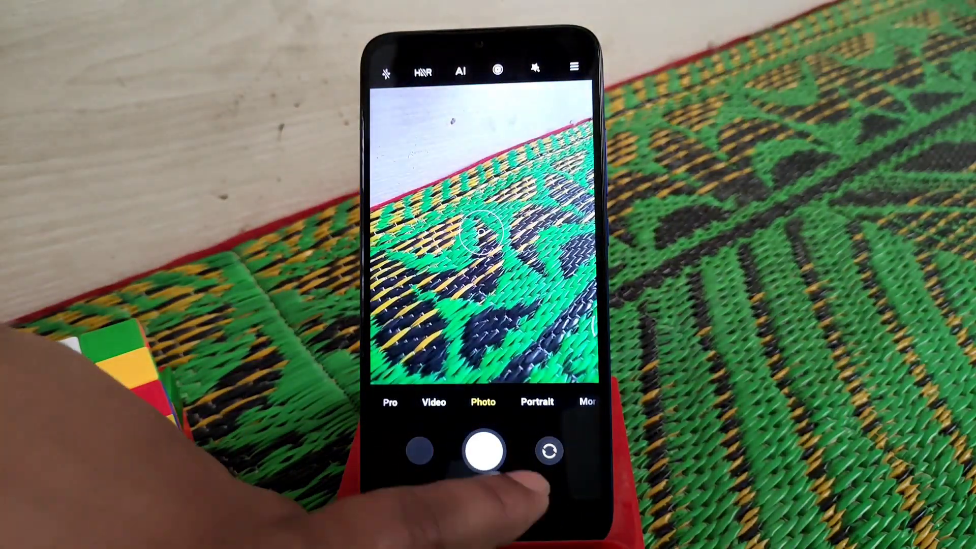
left_click(568, 402)
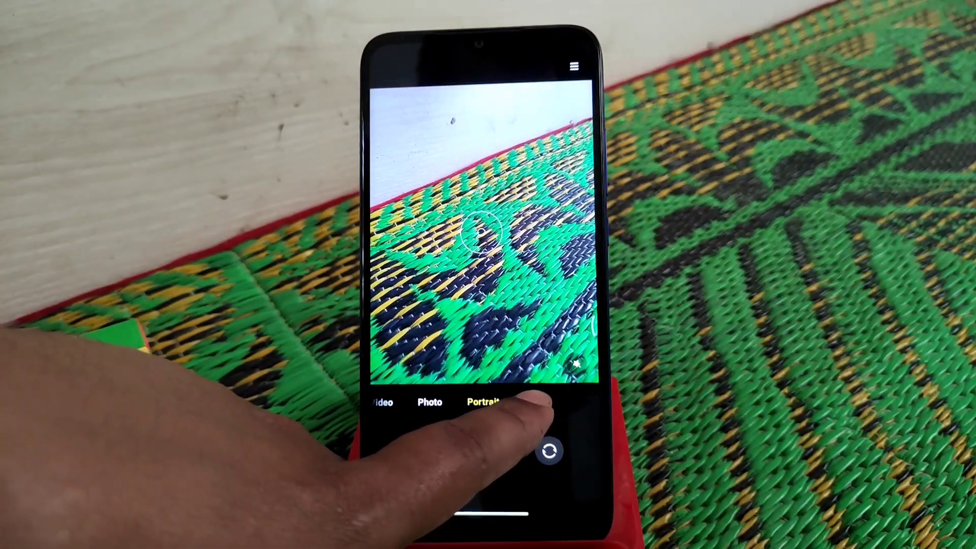
left_click(536, 402)
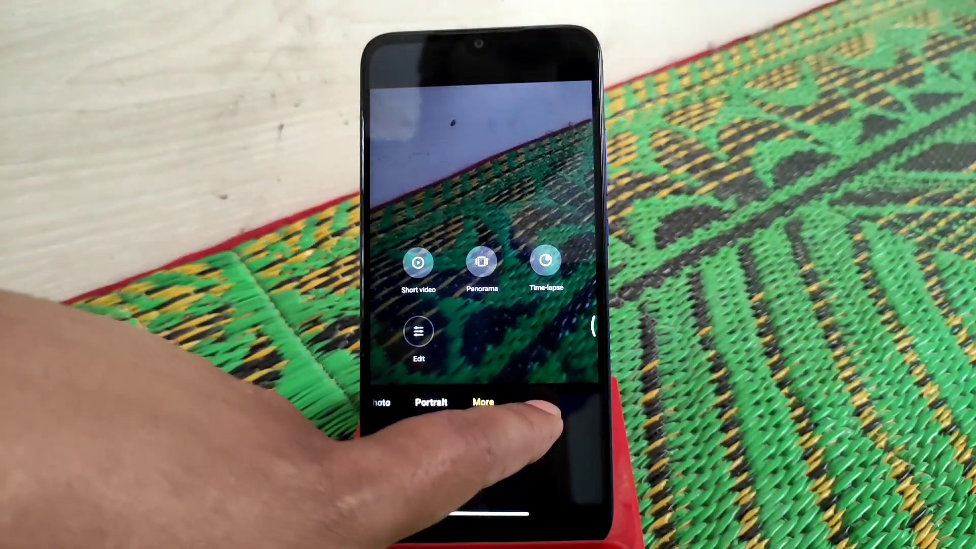
left_click(434, 403)
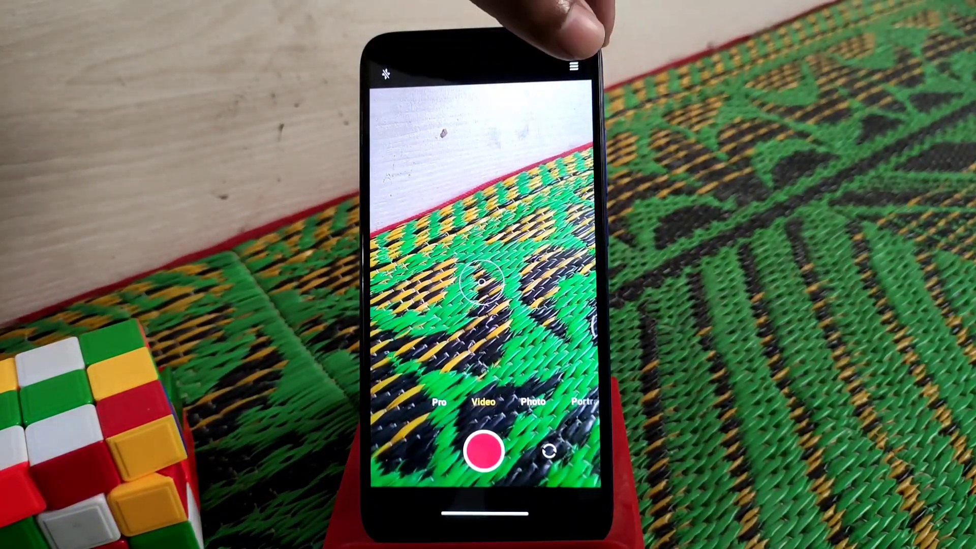
Check the Video resolution quick settings, switch to Pro mode, then return home.
left_click(573, 66)
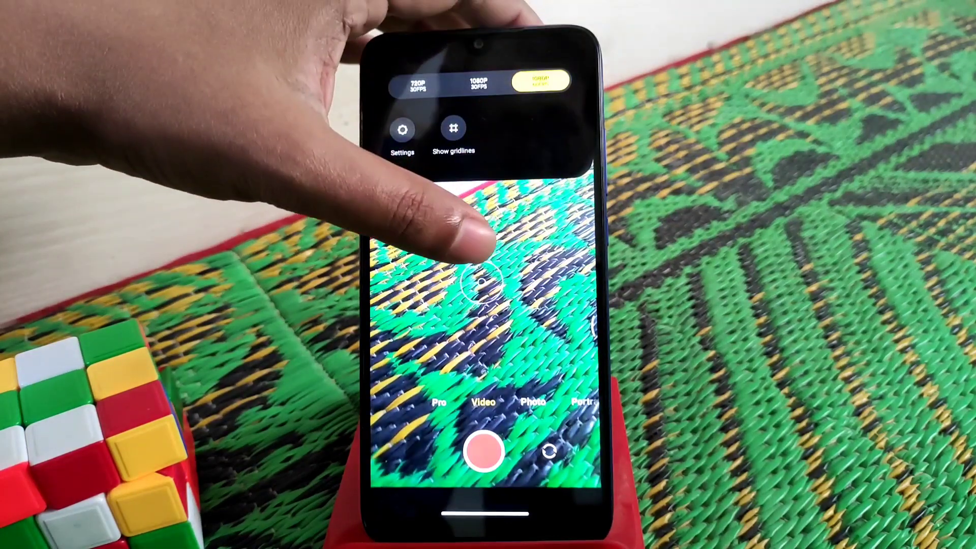
left_click(482, 282)
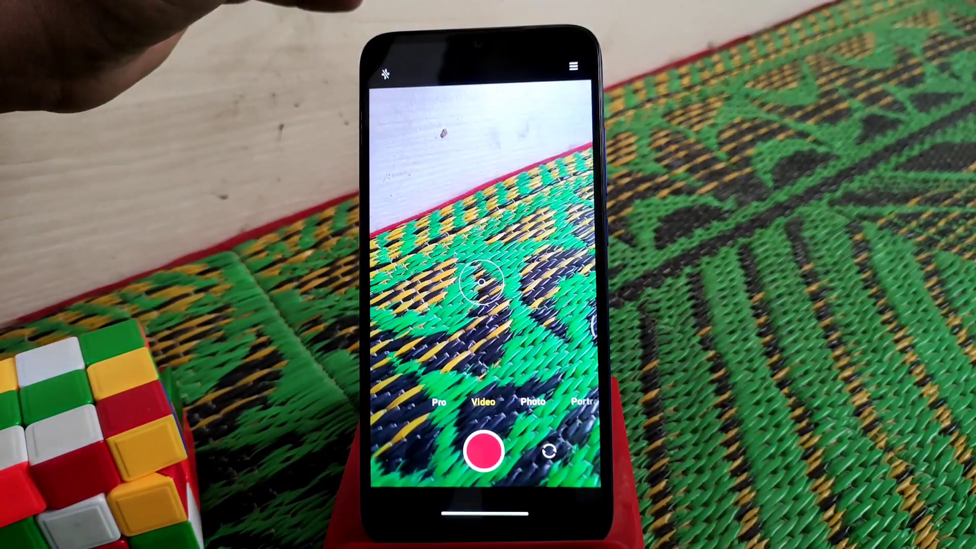
left_click(439, 401)
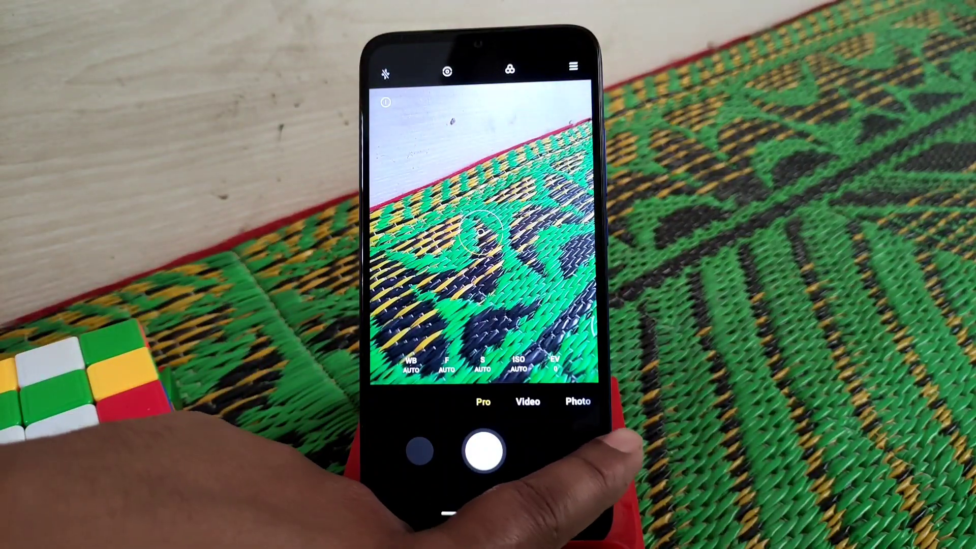
left_click_drag(485, 519, 484, 343)
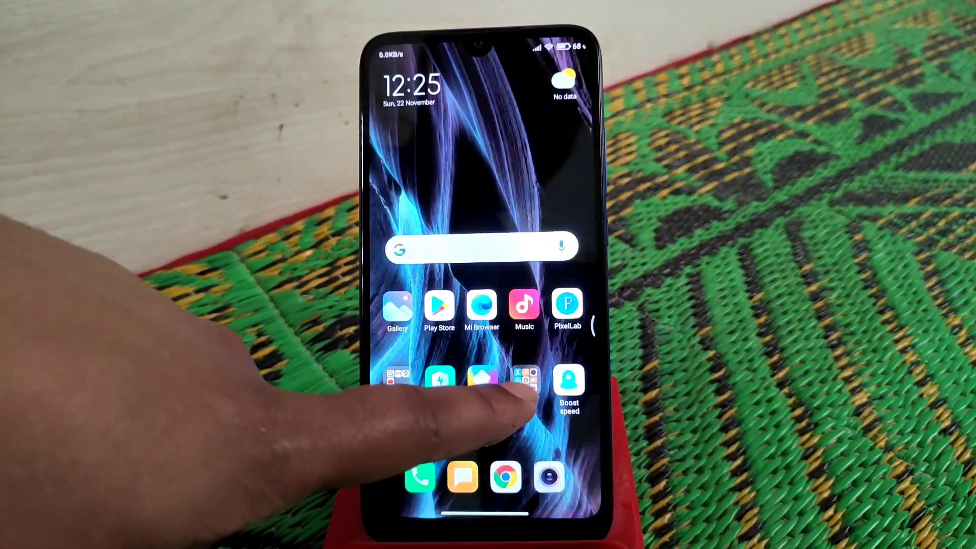
Launch MIUI 12 Settings from the app drawer and scroll its main list.
left_click_drag(523, 381, 473, 152)
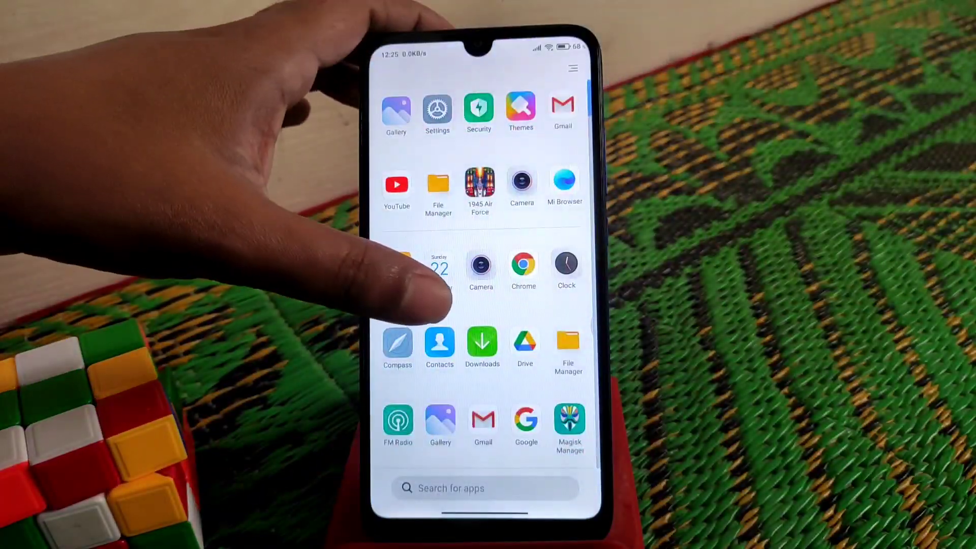
left_click_drag(414, 305, 426, 92)
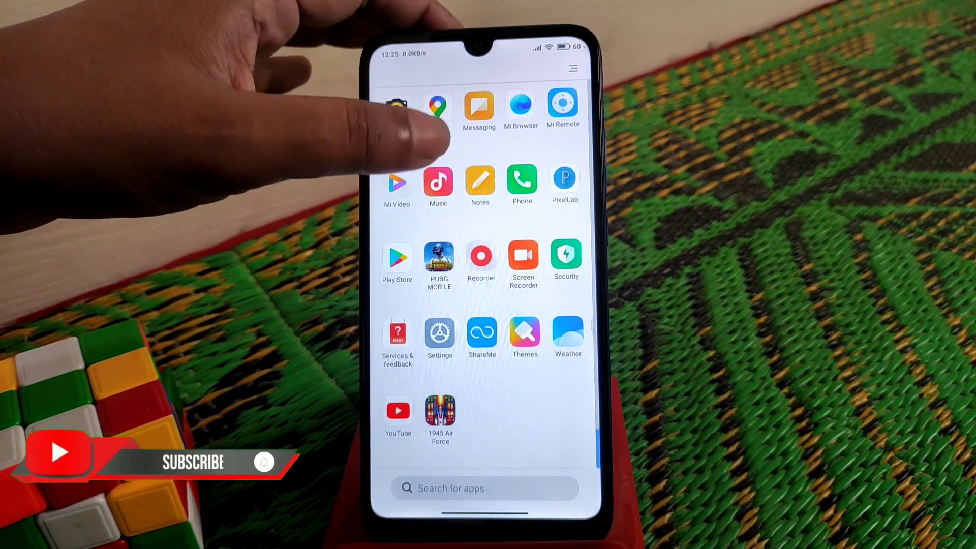
mouse_move(435, 175)
left_mouse_down()
mouse_move(431, 305)
mouse_move(381, 104)
left_mouse_up()
left_click(440, 331)
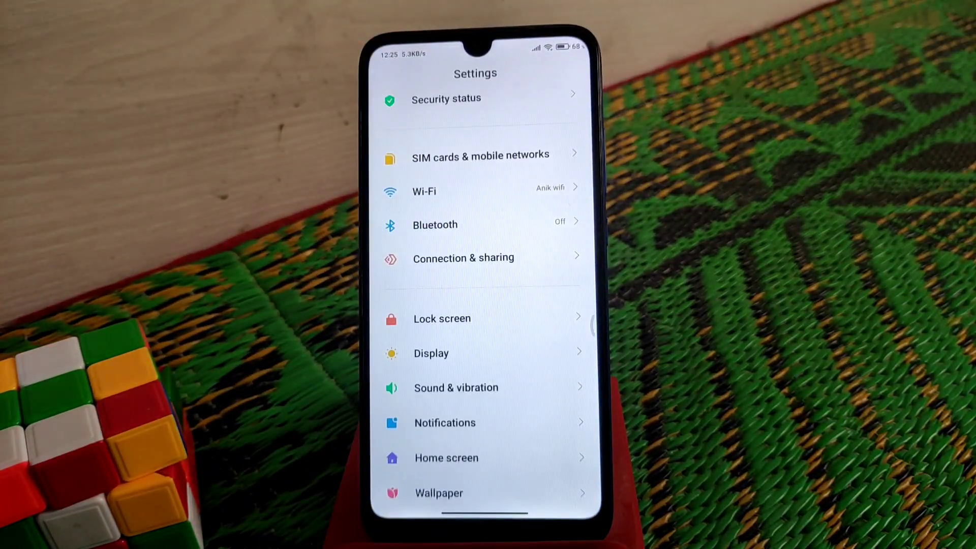
left_click_drag(385, 222, 391, 73)
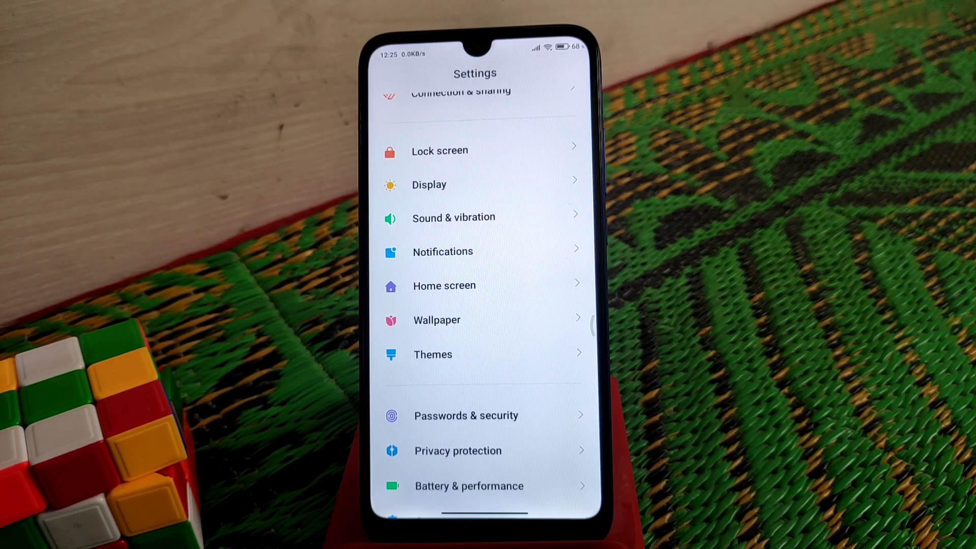
scroll(480, 305, "down", 1)
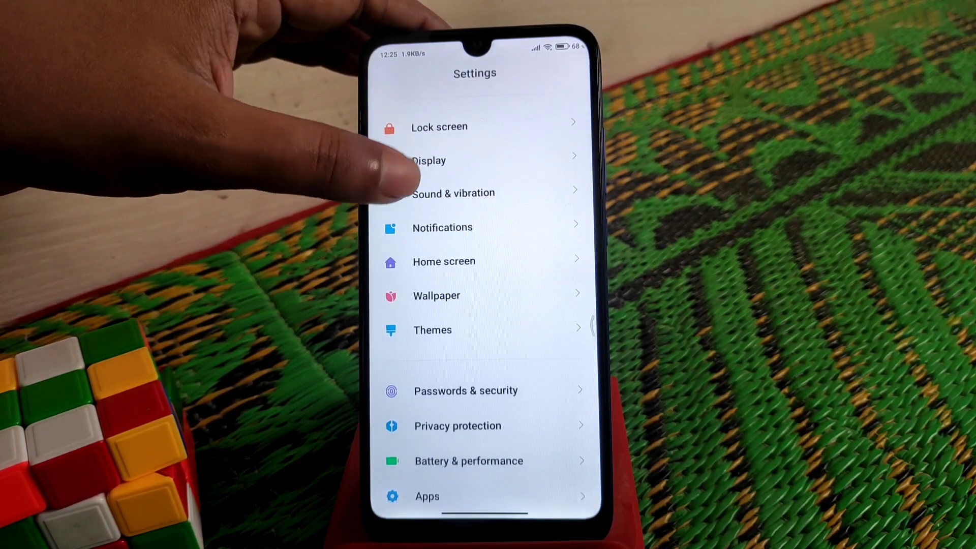
View the Display, Sound & vibration and Lock screen pages, returning to the main list.
left_click(429, 157)
scroll(480, 305, "down", 3)
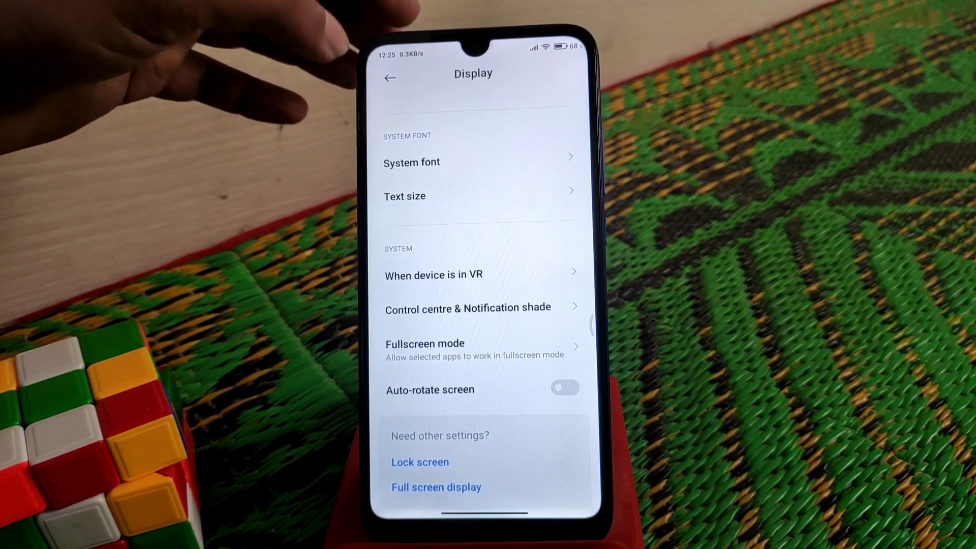
left_click(390, 76)
left_click(427, 191)
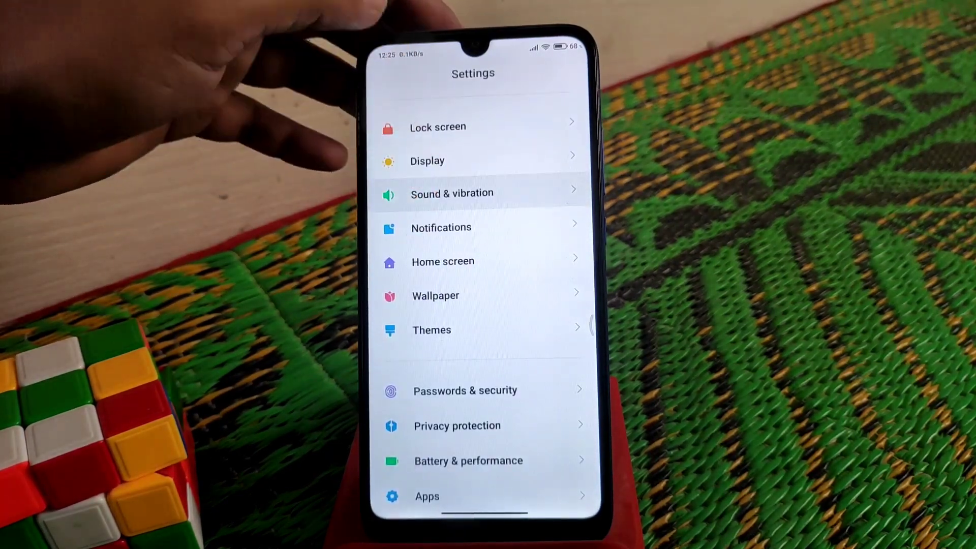
scroll(480, 305, "down", 5)
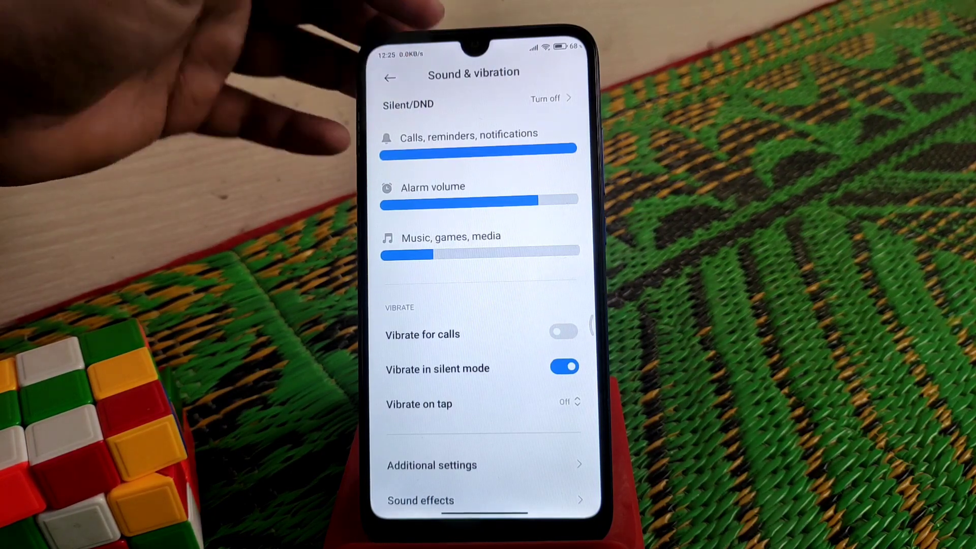
left_click(390, 78)
left_click(438, 126)
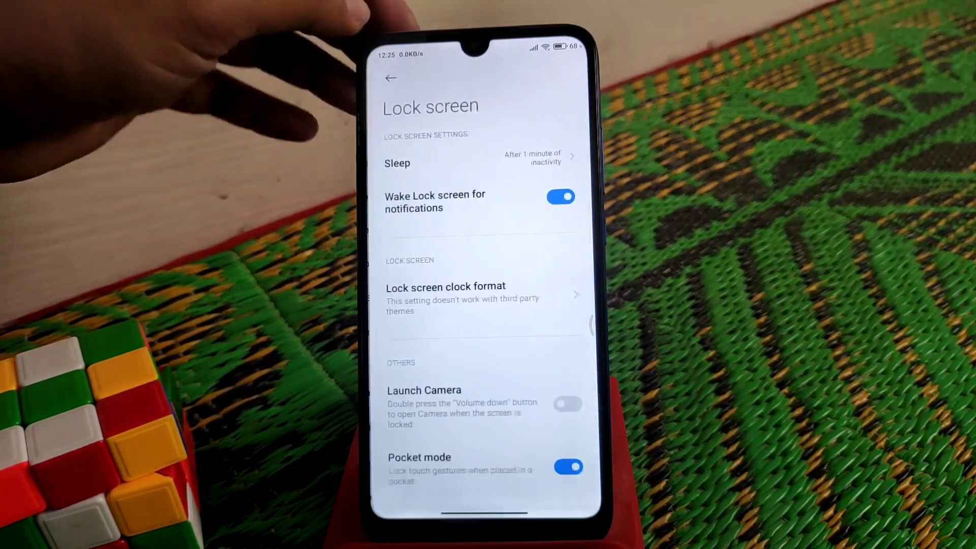
scroll(480, 305, "down", 2)
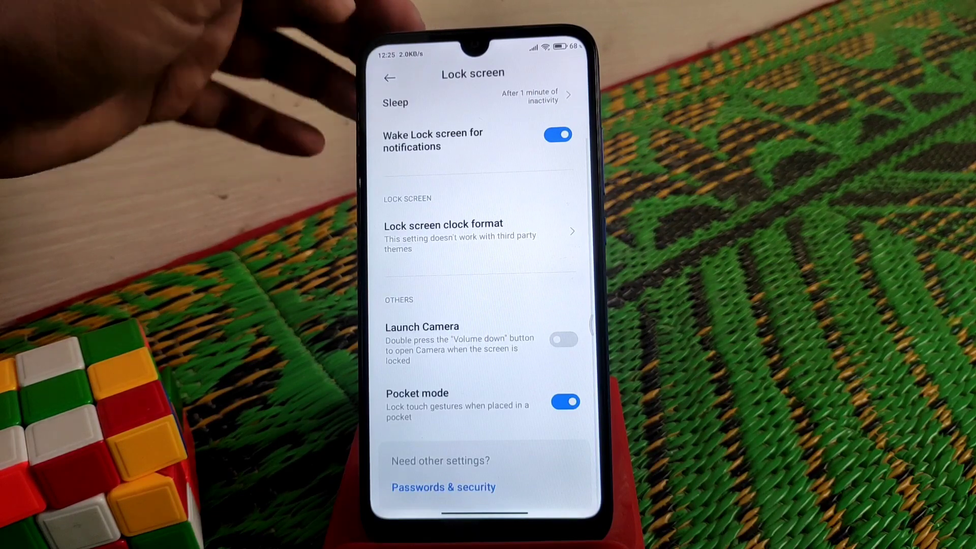
left_click(389, 76)
scroll(481, 306, "down", 3)
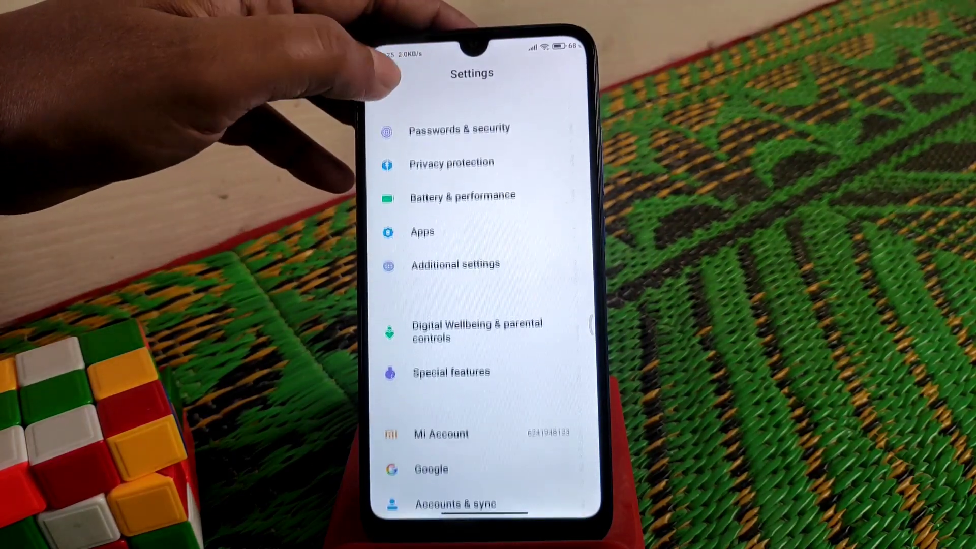
scroll(480, 305, "down", 2)
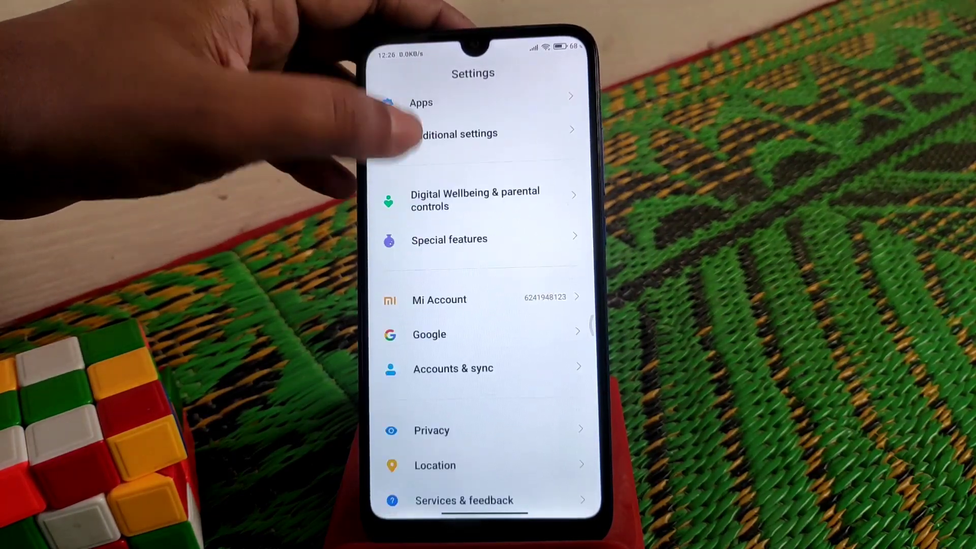
View today's screen-time data in Digital Wellbeing & parental controls, then bring up the app drawer.
left_click(457, 199)
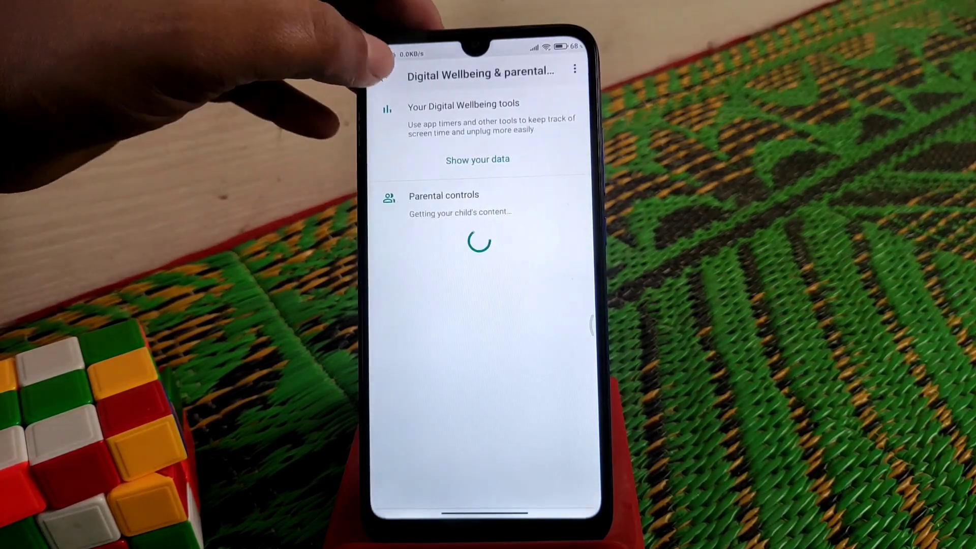
left_click(427, 103)
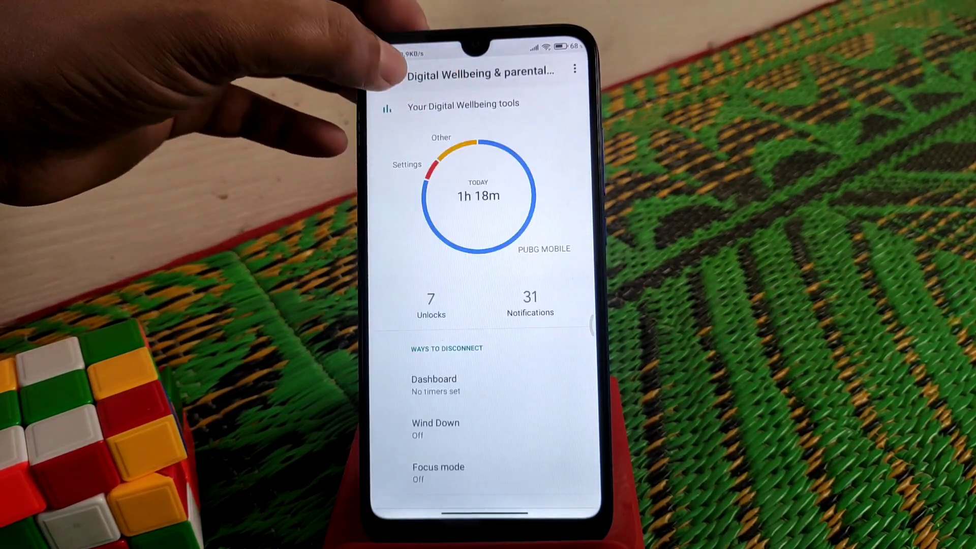
left_click(385, 71)
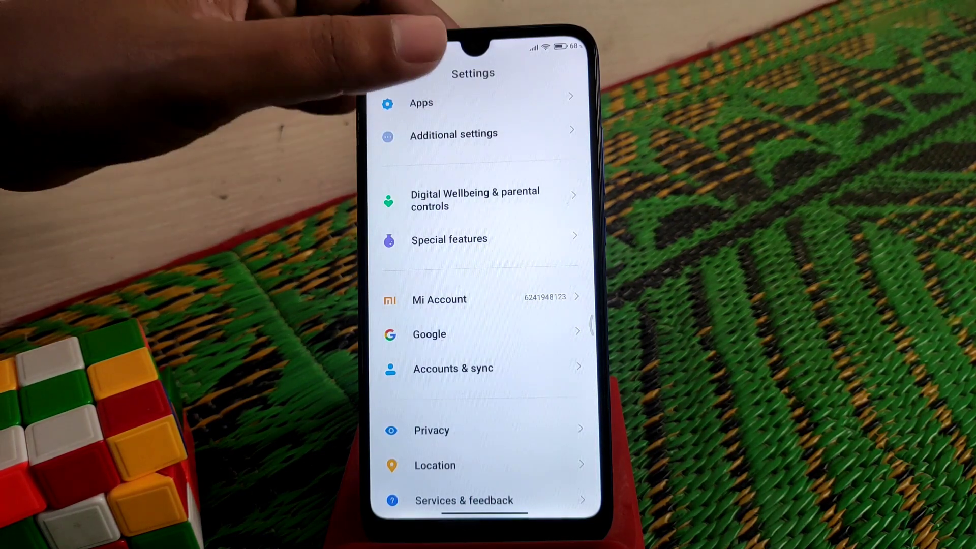
left_click(458, 72)
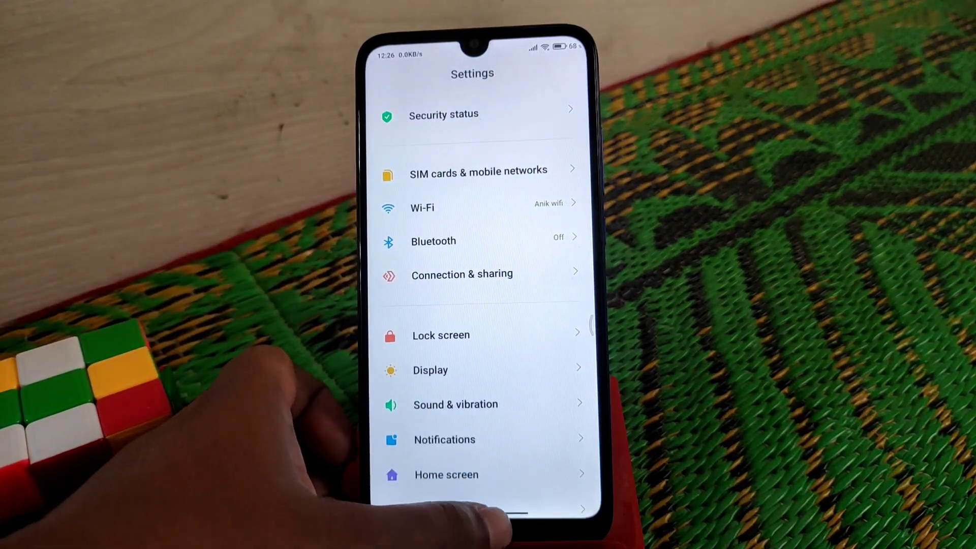
left_click_drag(495, 525, 488, 320)
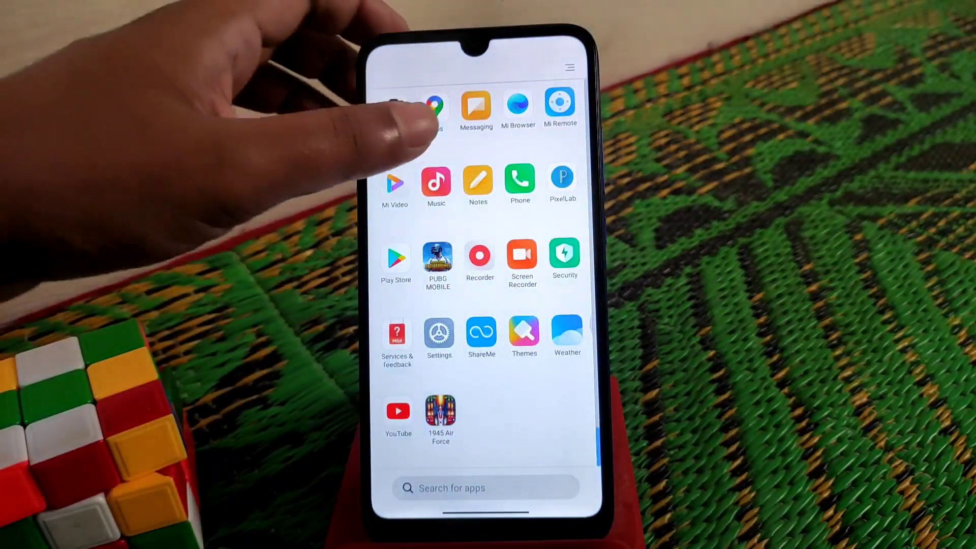
mouse_move(416, 99)
left_mouse_down()
mouse_move(438, 320)
mouse_move(426, 457)
left_mouse_up()
left_click_drag(397, 137, 397, 381)
Browse Gallery's Albums and All photos, view the Magisk Manager SafetyNet screenshot, then go home.
left_click(435, 240)
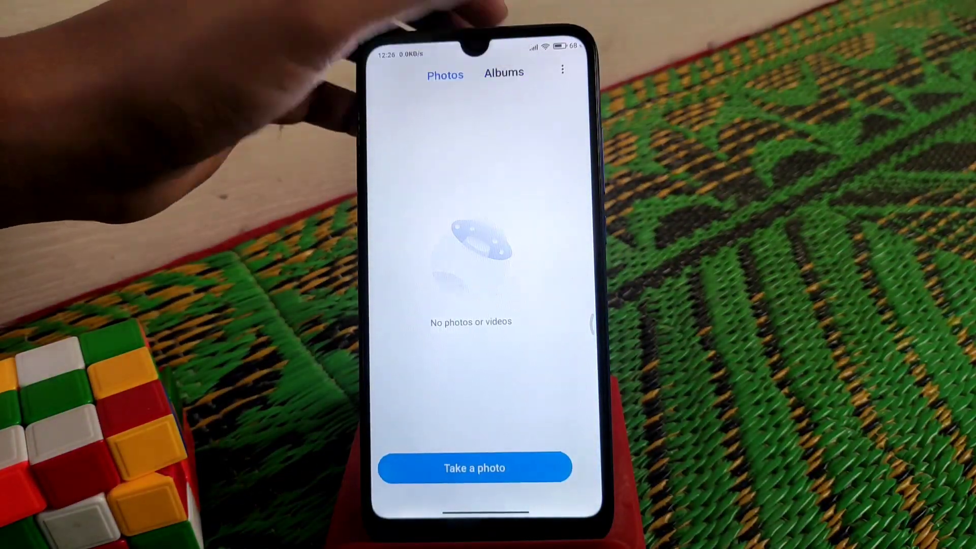
left_click(504, 73)
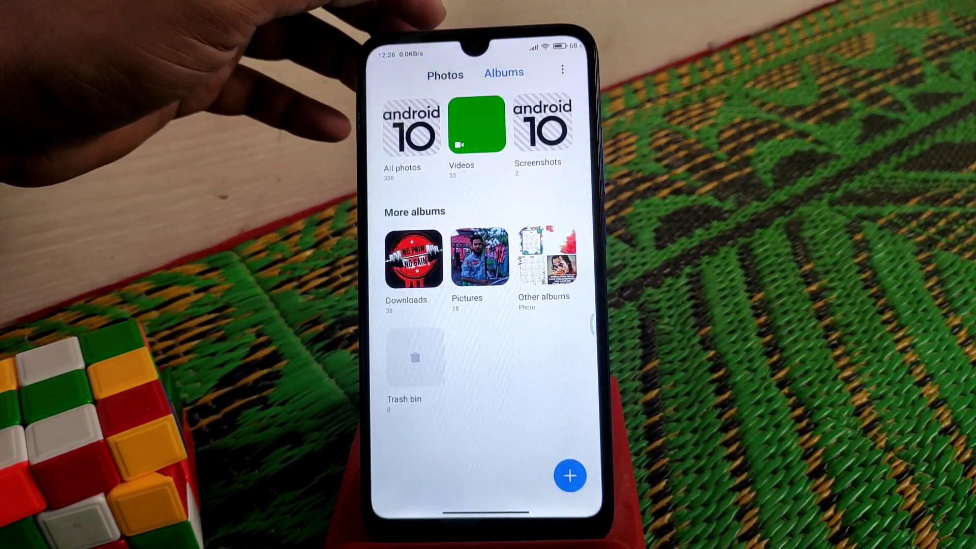
left_click(411, 126)
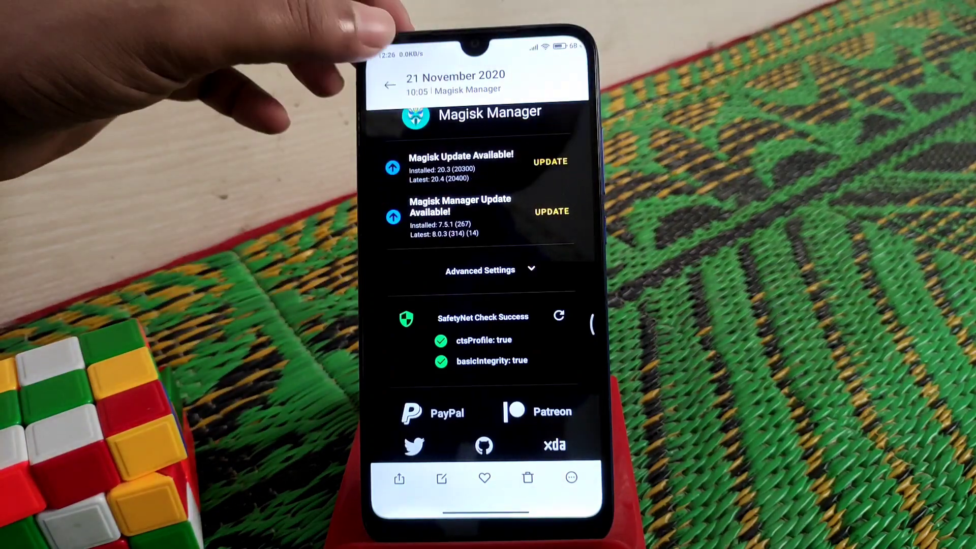
left_click(389, 85)
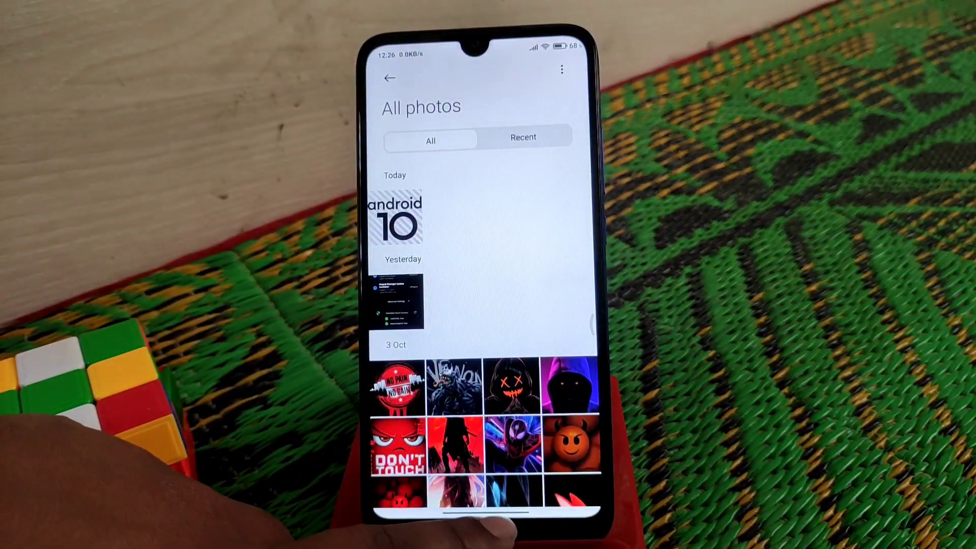
left_click_drag(485, 513, 449, 412)
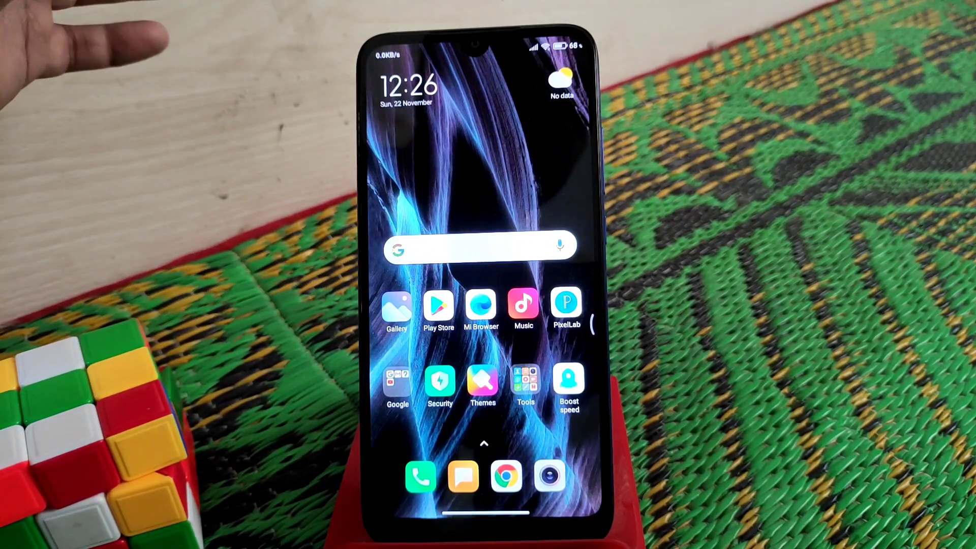